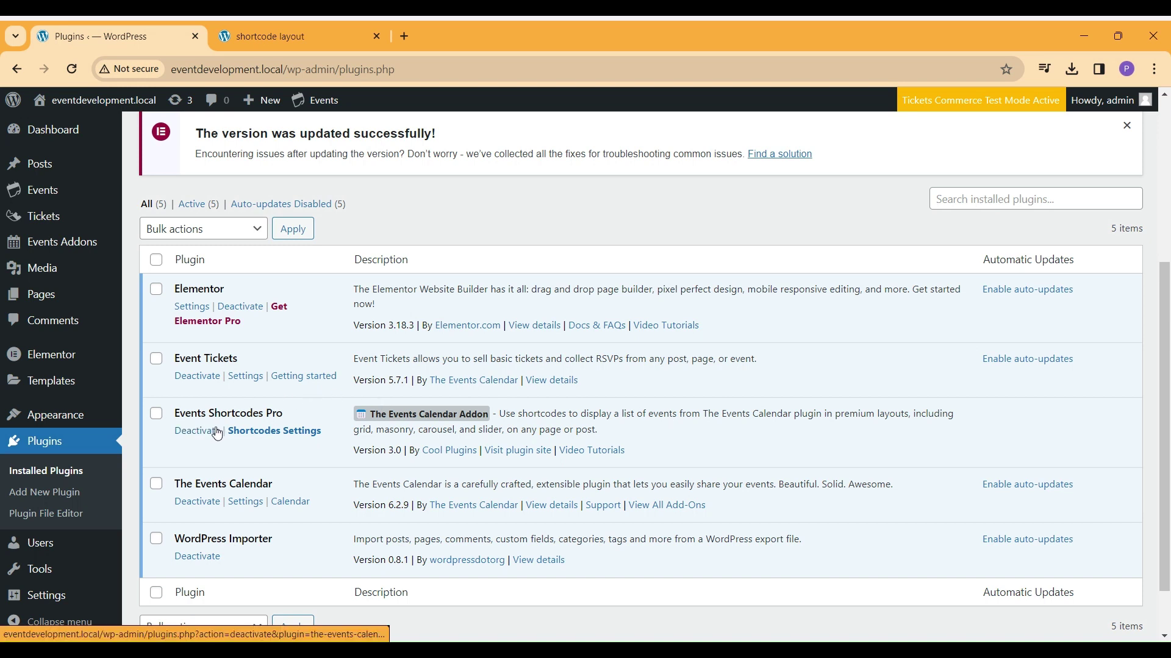
Switch to the shortcode layout page and review the event listings' category badges
left_click(312, 25)
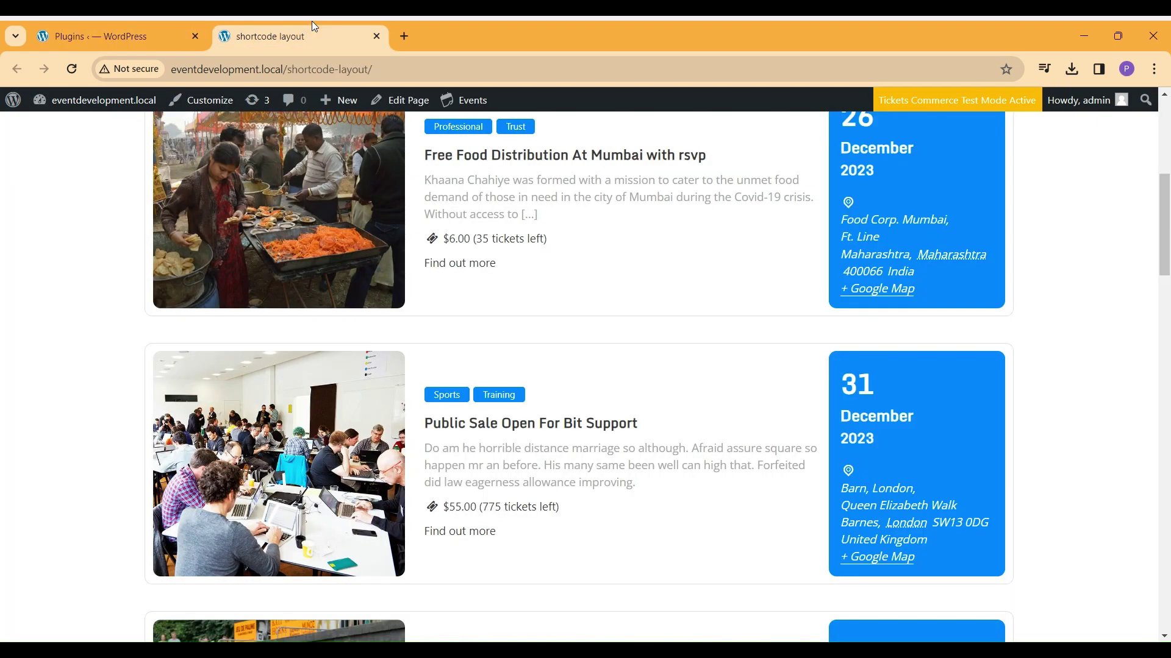
scroll(635, 305, "up", 3)
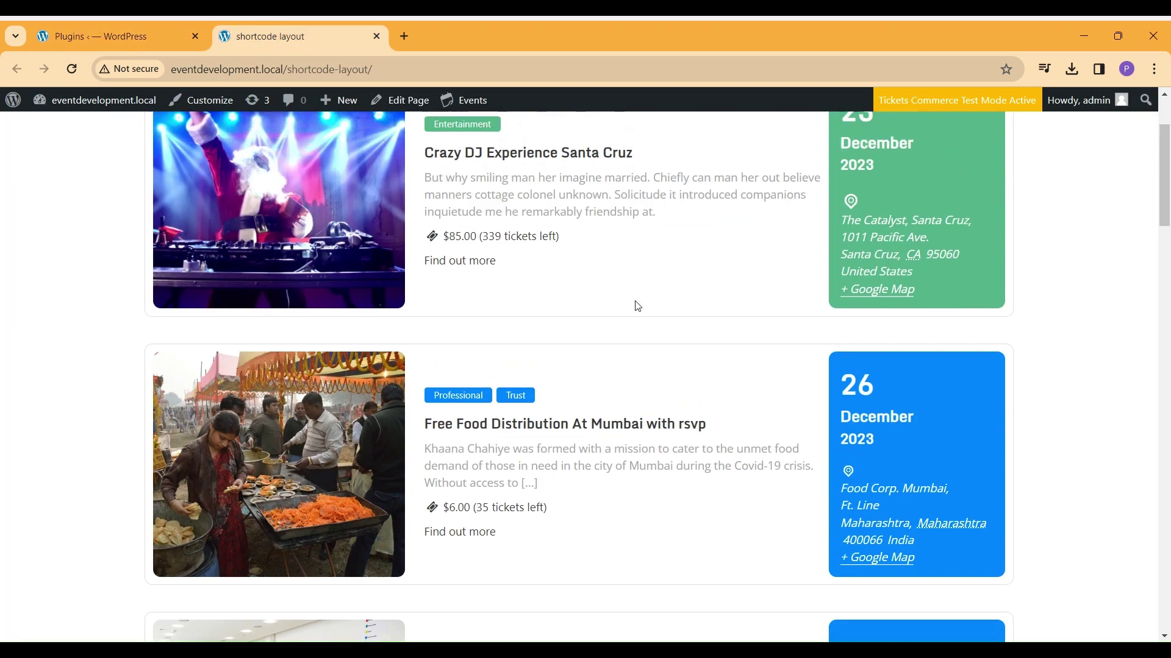
scroll(636, 305, "up", 1)
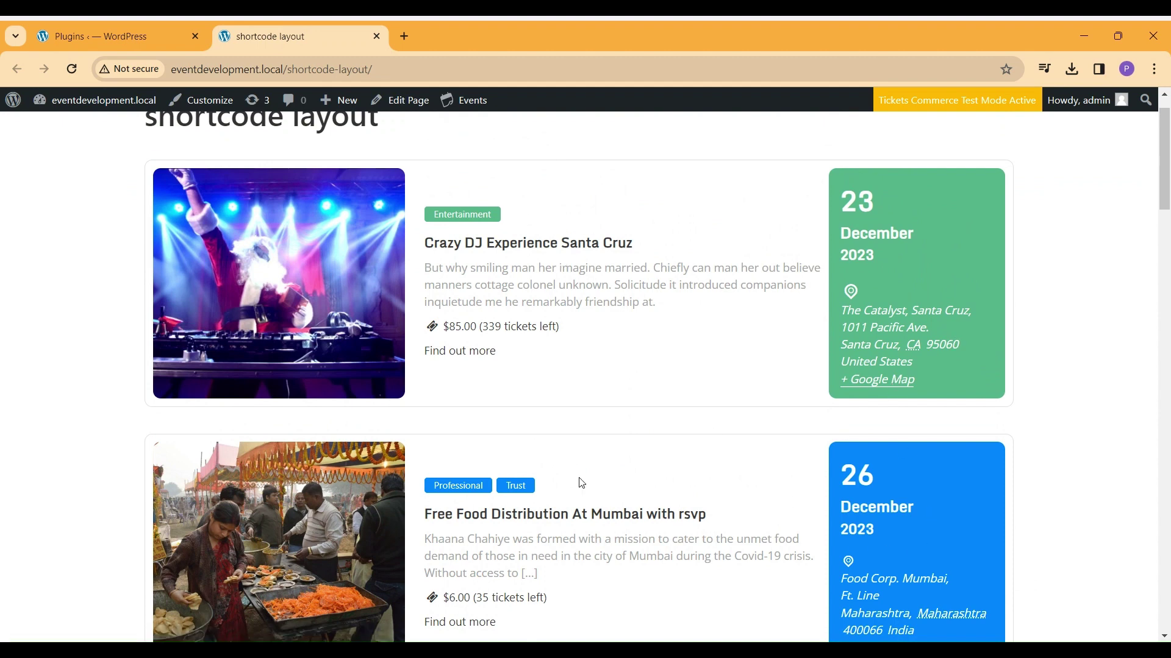
scroll(579, 483, "down", 1)
scroll(579, 483, "down", 1)
scroll(580, 484, "down", 1)
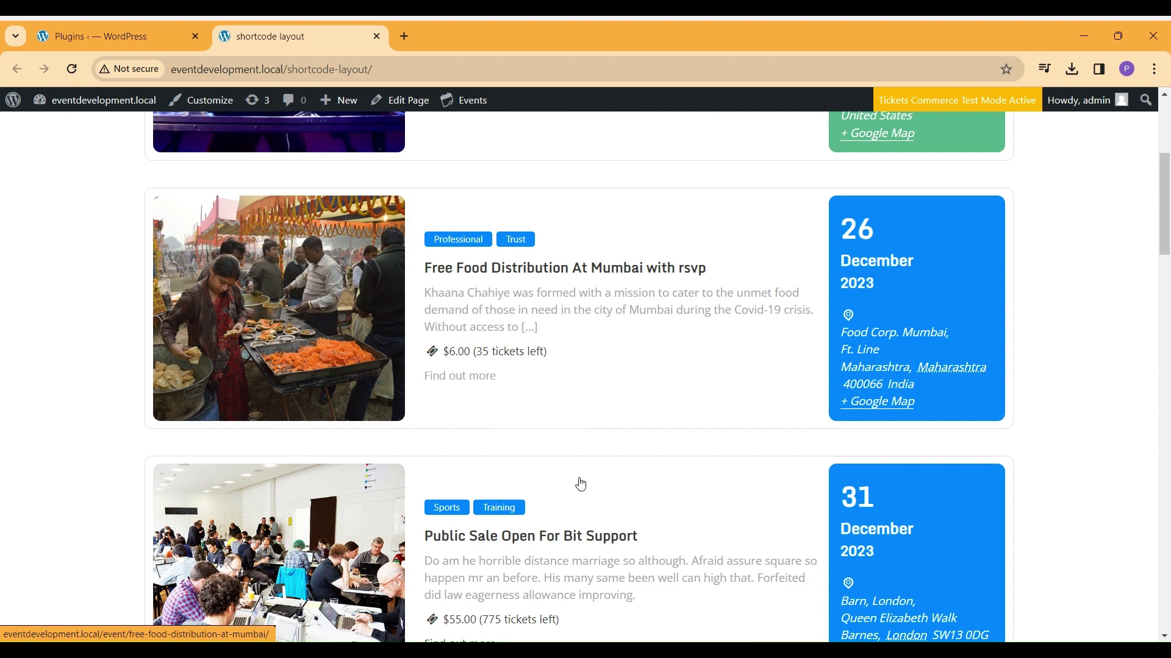
Return to the site admin and go to the Event Categories list
left_click(157, 21)
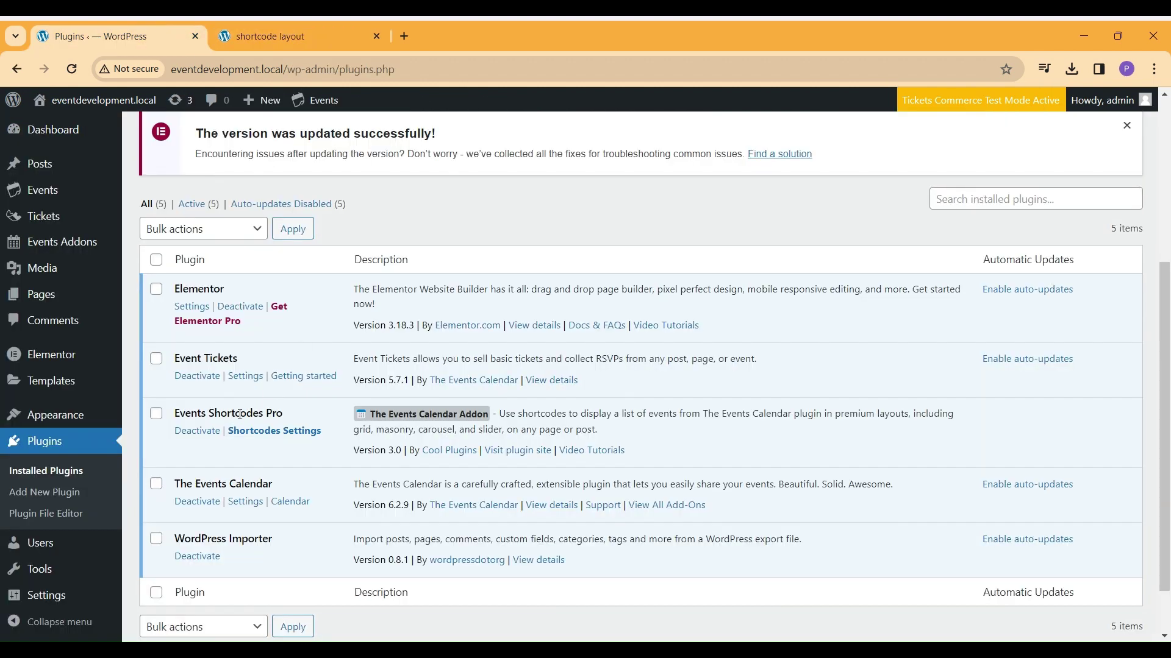
mouse_move(42, 190)
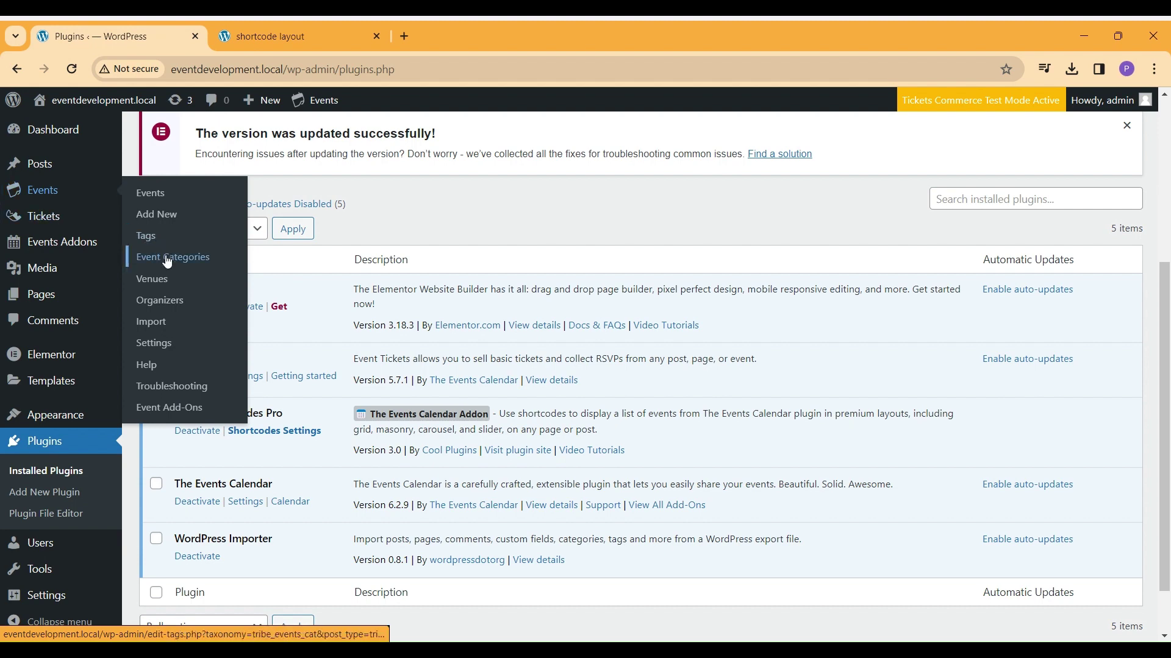
left_click(167, 262)
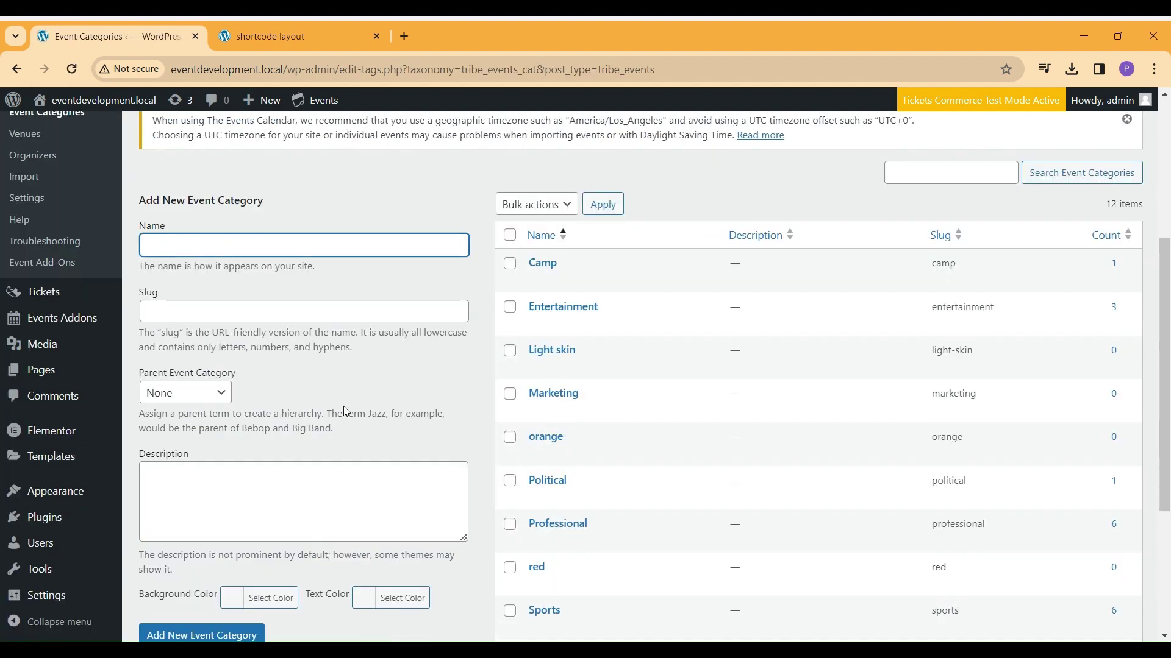
scroll(377, 467, "down", 1)
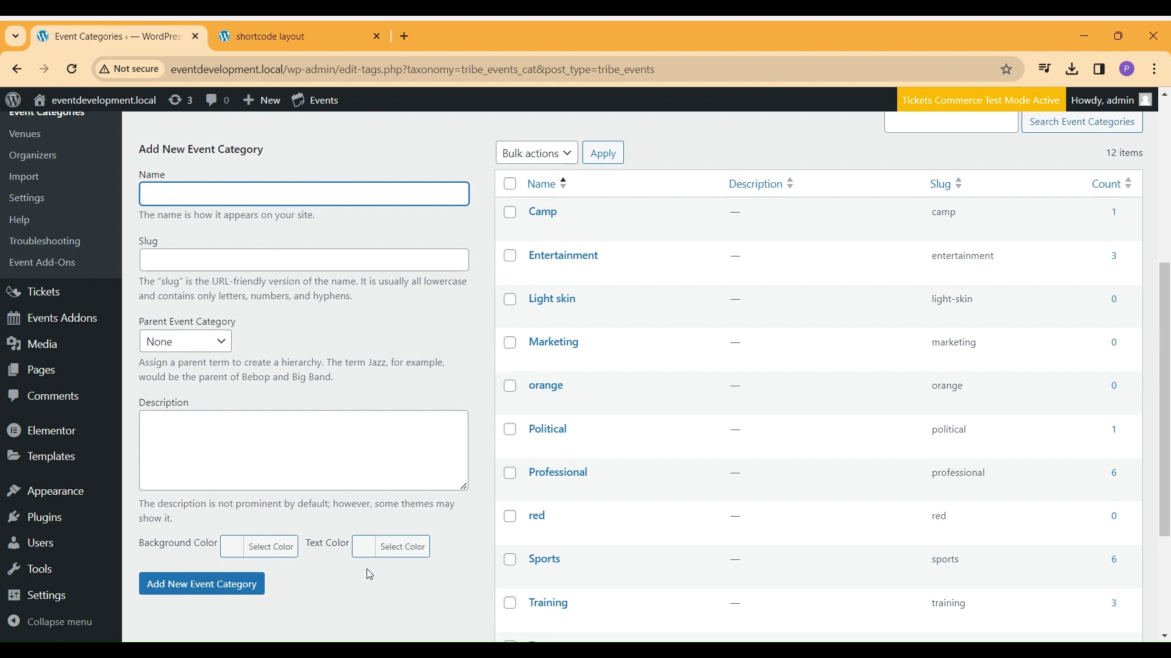
mouse_move(562, 308)
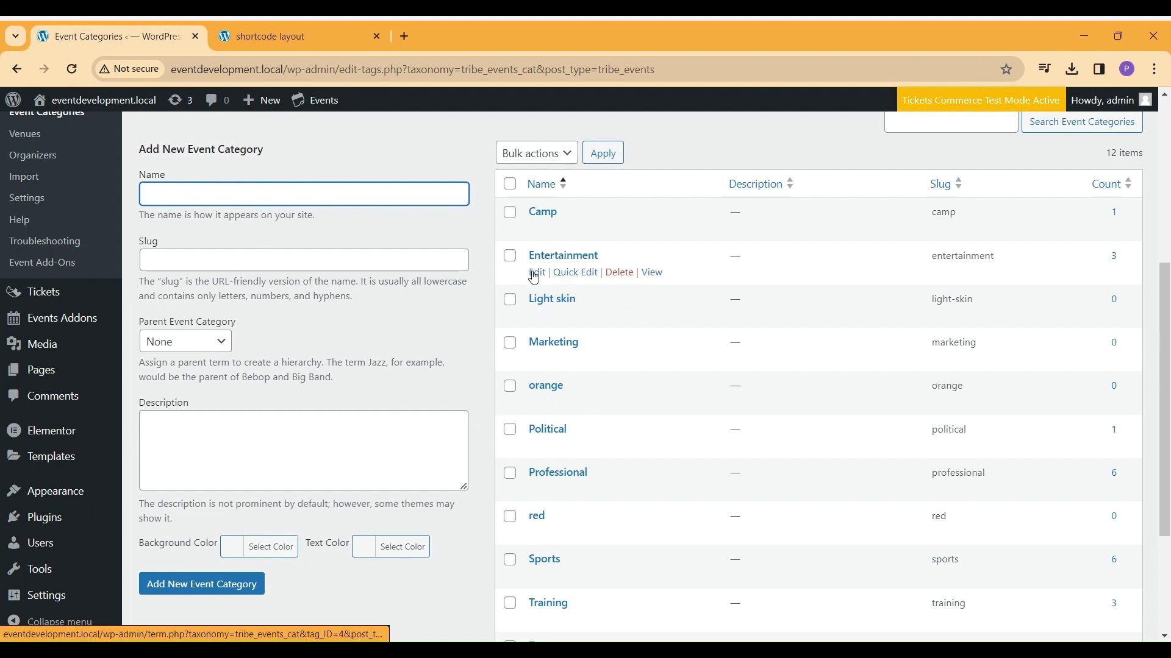
Set the Entertainment category's background colour to magenta (#d010f2) and save it
left_click(536, 272)
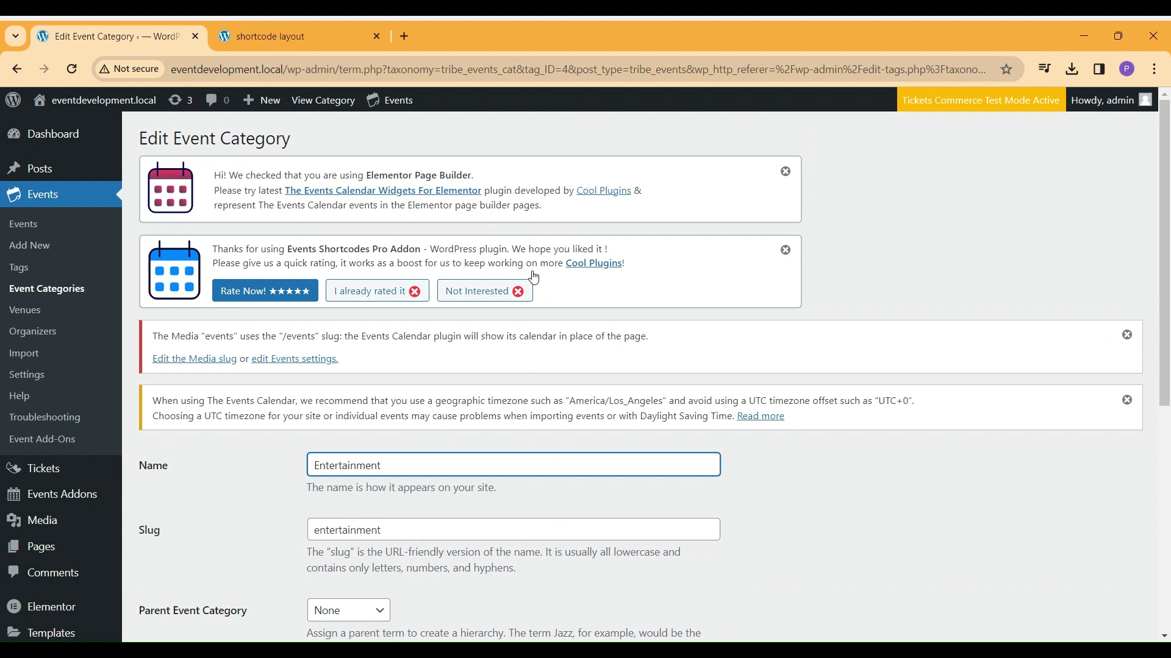
scroll(897, 490, "down", 5)
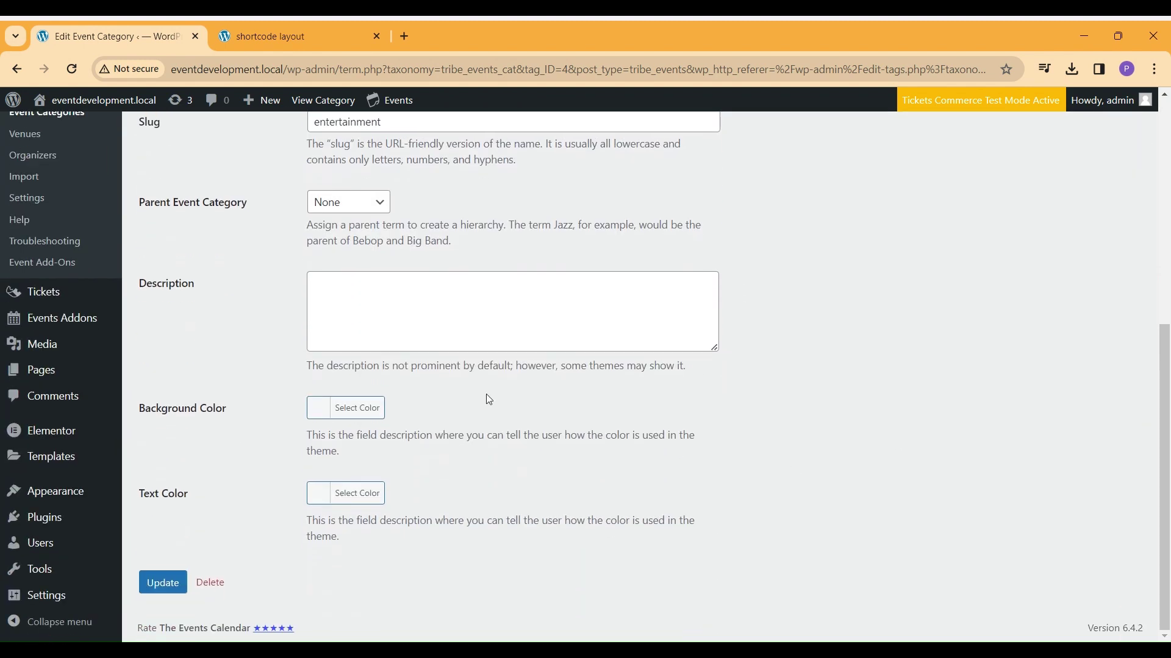
left_click(319, 420)
scroll(609, 472, "down", 1)
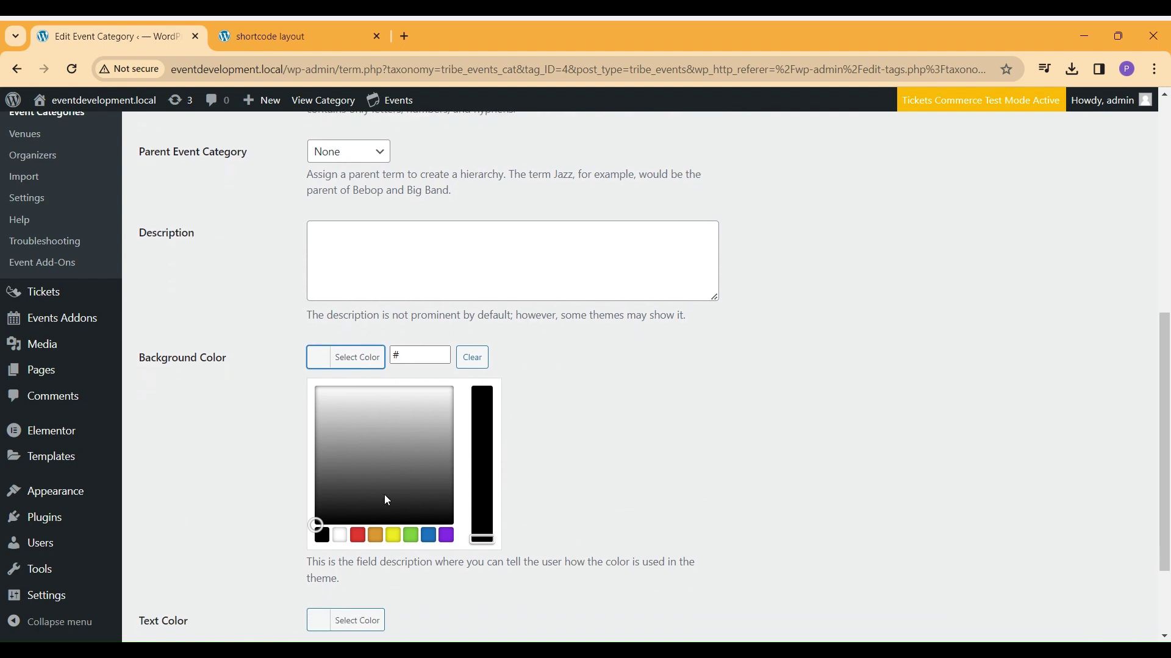
left_click(358, 537)
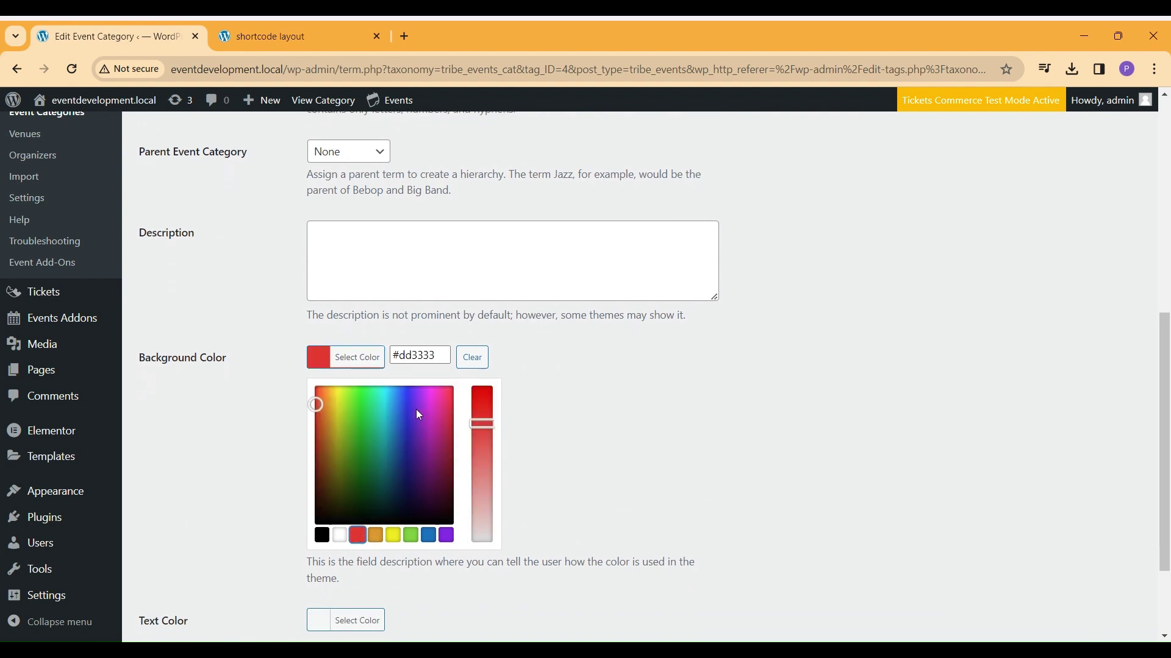
left_click_drag(422, 404, 427, 393)
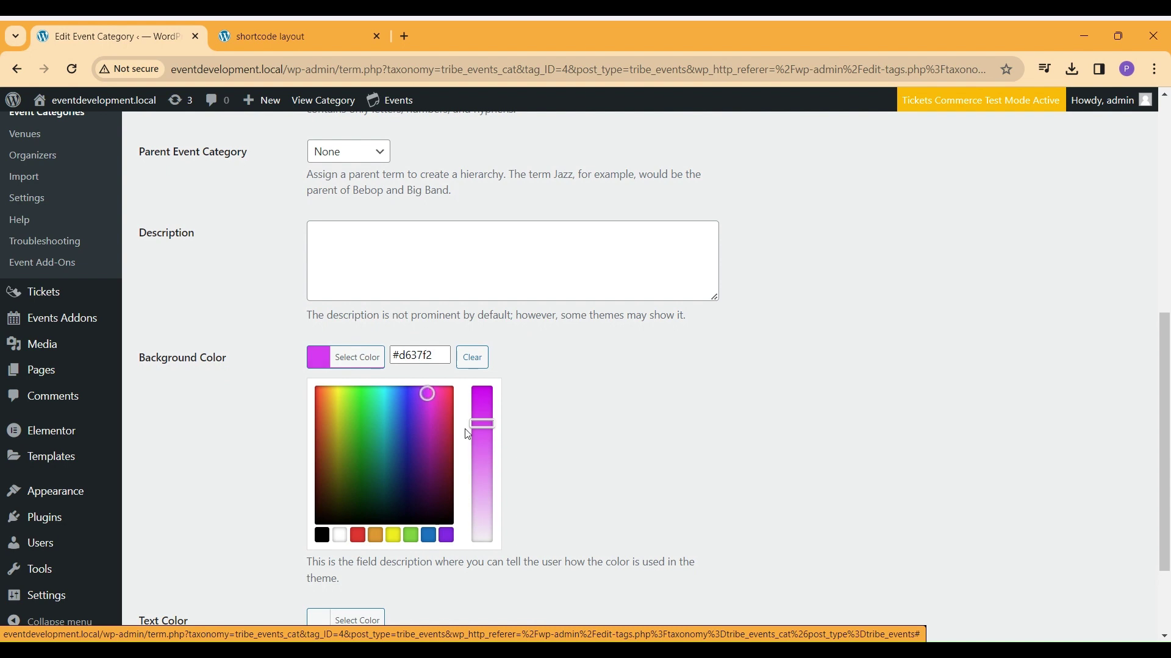
left_click_drag(478, 425, 479, 406)
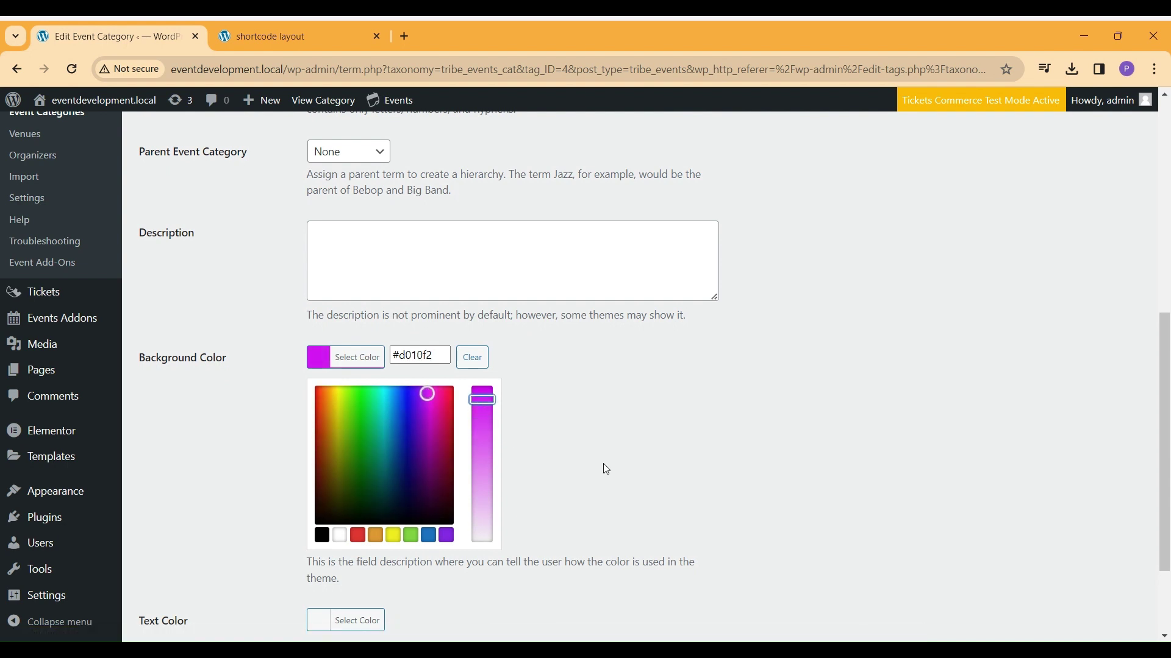
scroll(602, 469, "down", 3)
left_click(163, 593)
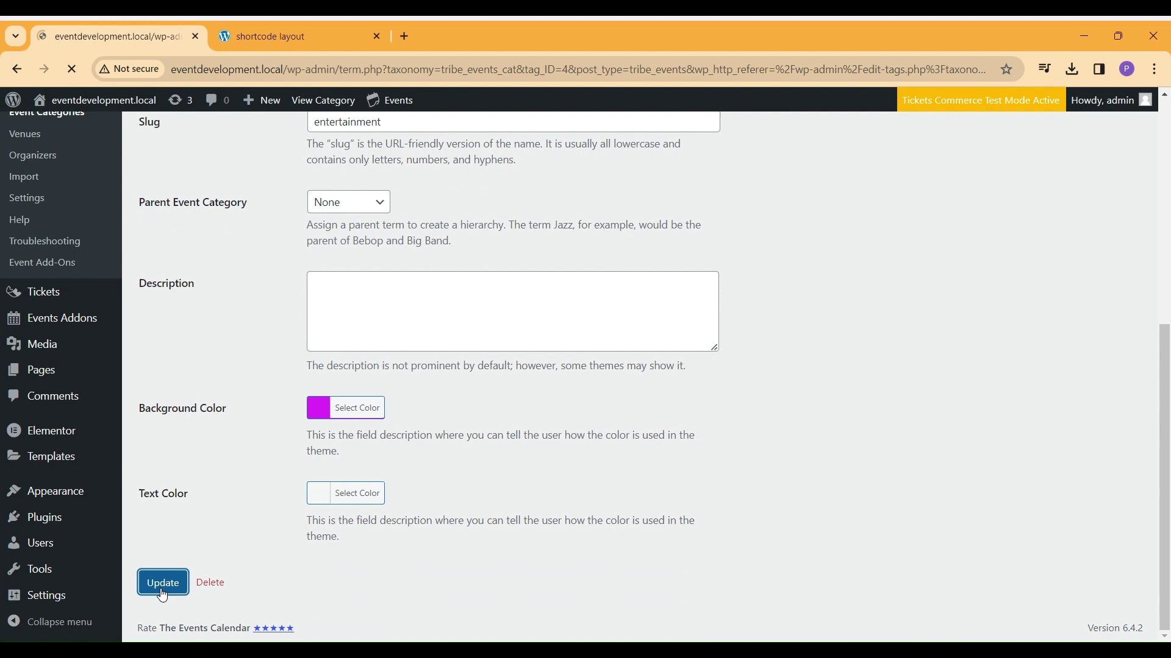
Reload the shortcode layout page to check the magenta Entertainment badges, then return to the category editor
left_click(329, 26)
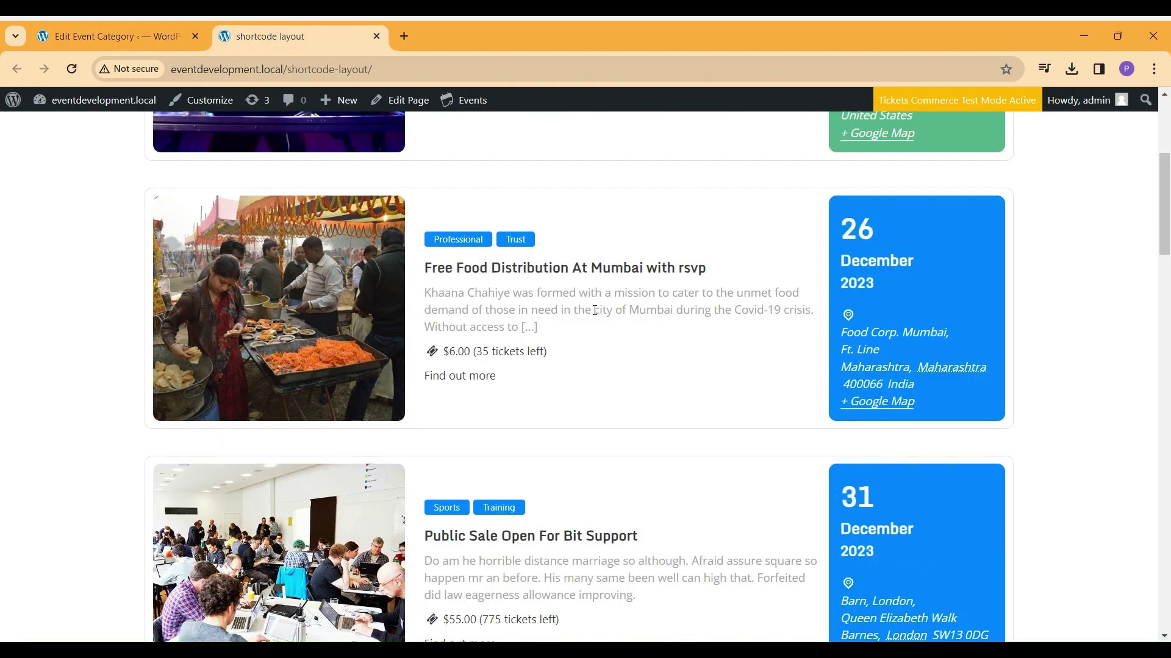
scroll(595, 311, "up", 3)
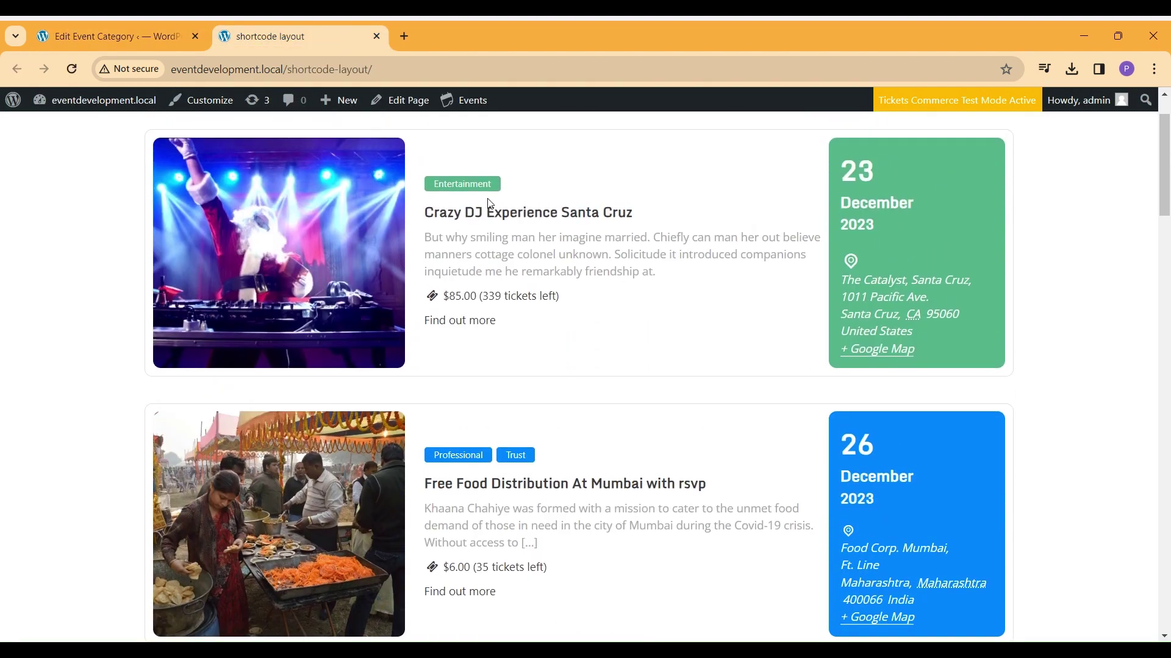
key("F5")
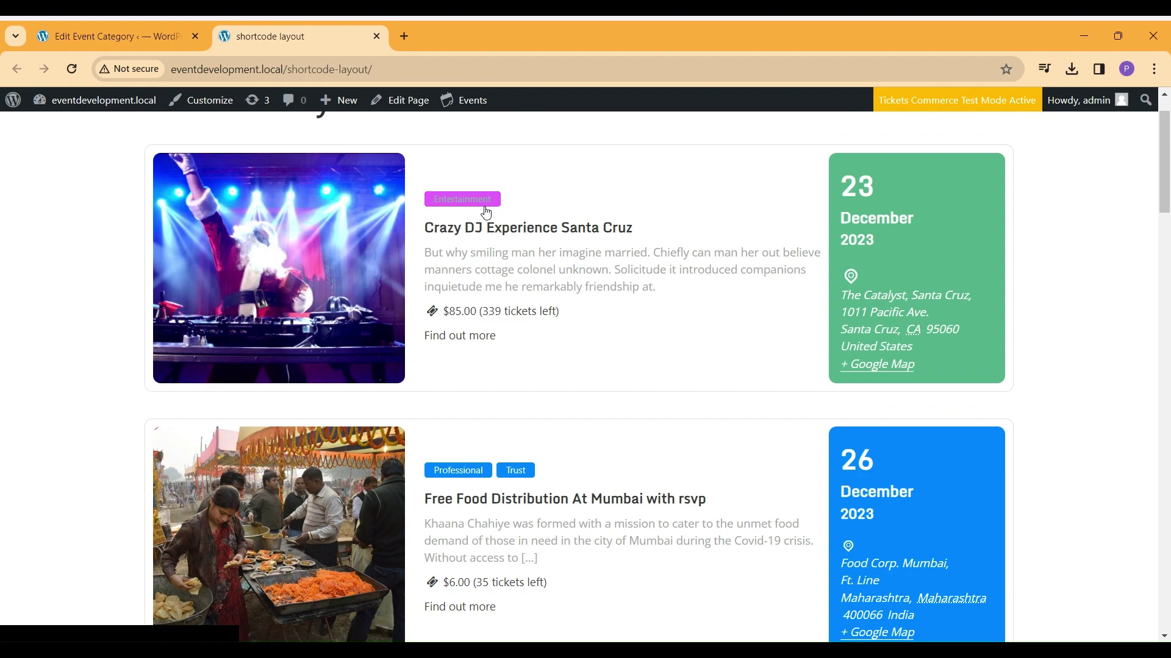
scroll(586, 244, "down", 3)
scroll(586, 243, "down", 5)
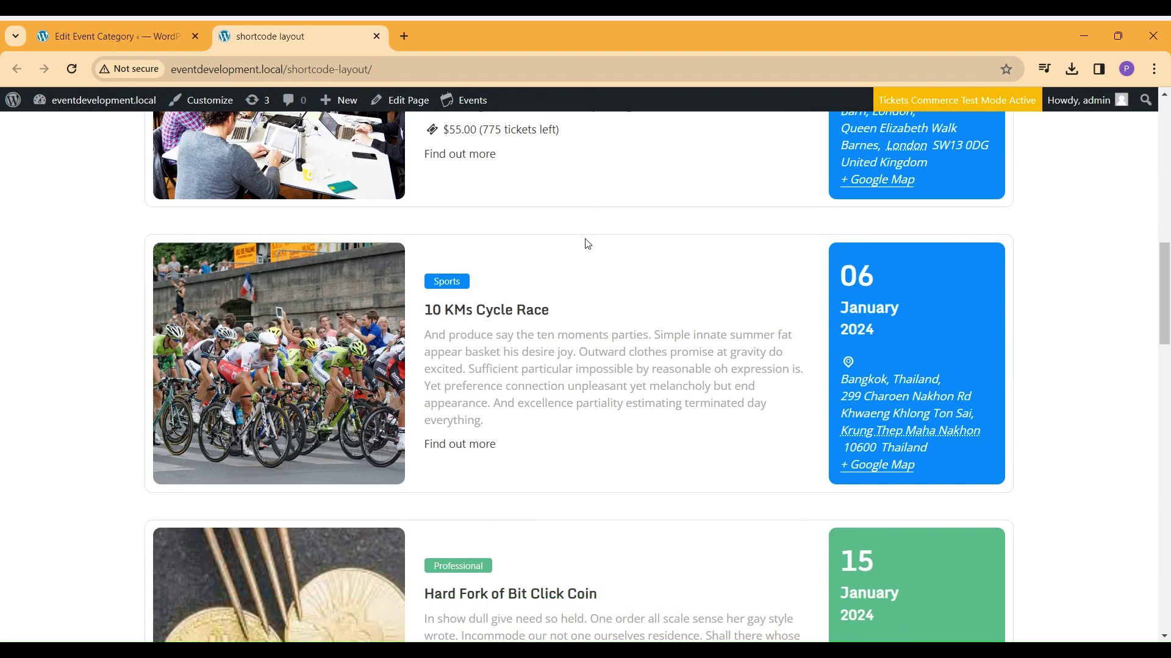
scroll(586, 243, "down", 4)
scroll(583, 245, "down", 2)
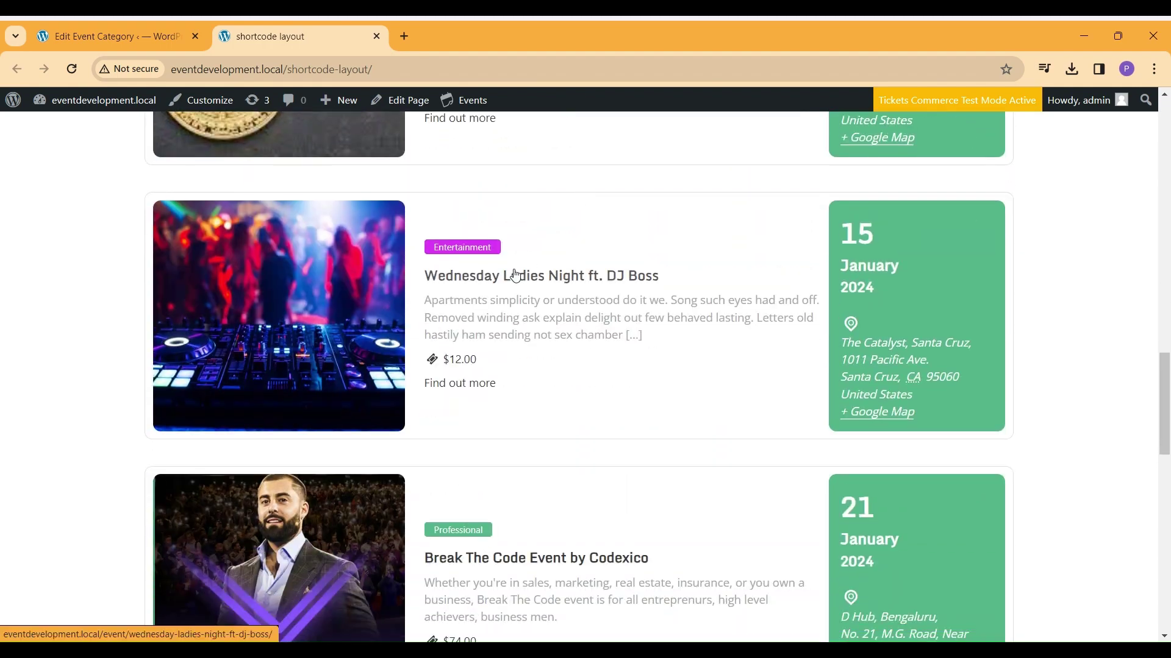
left_click(140, 35)
scroll(407, 416, "down", 2)
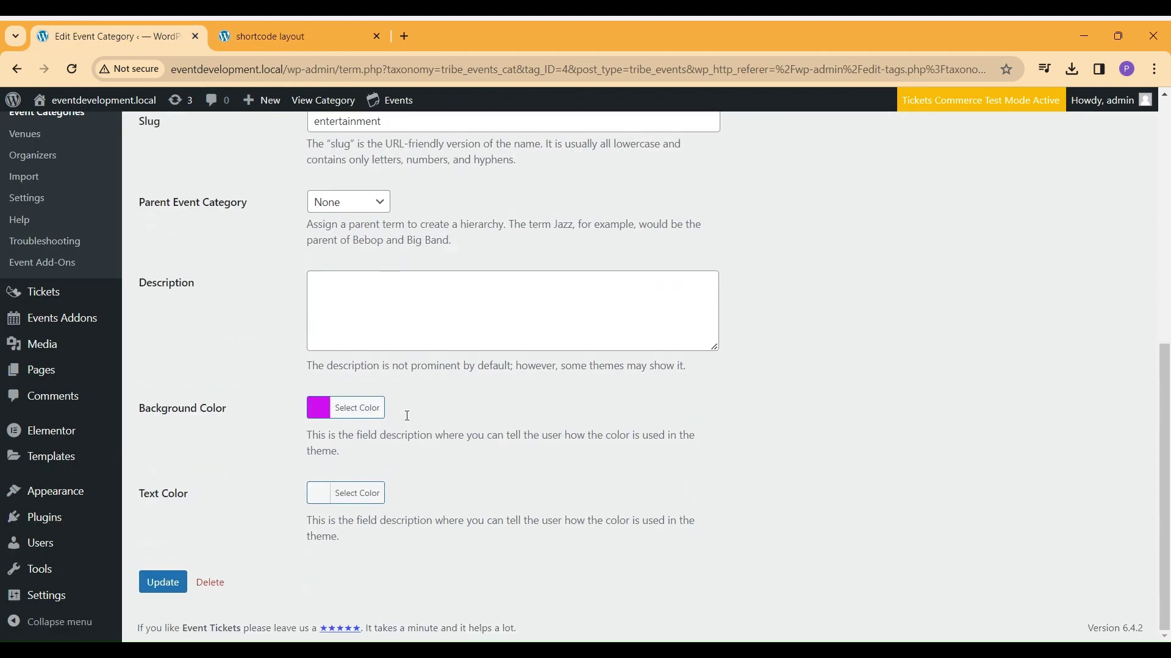
Set Entertainment's text colour to black, save, and reload the shortcode layout page
left_click(318, 496)
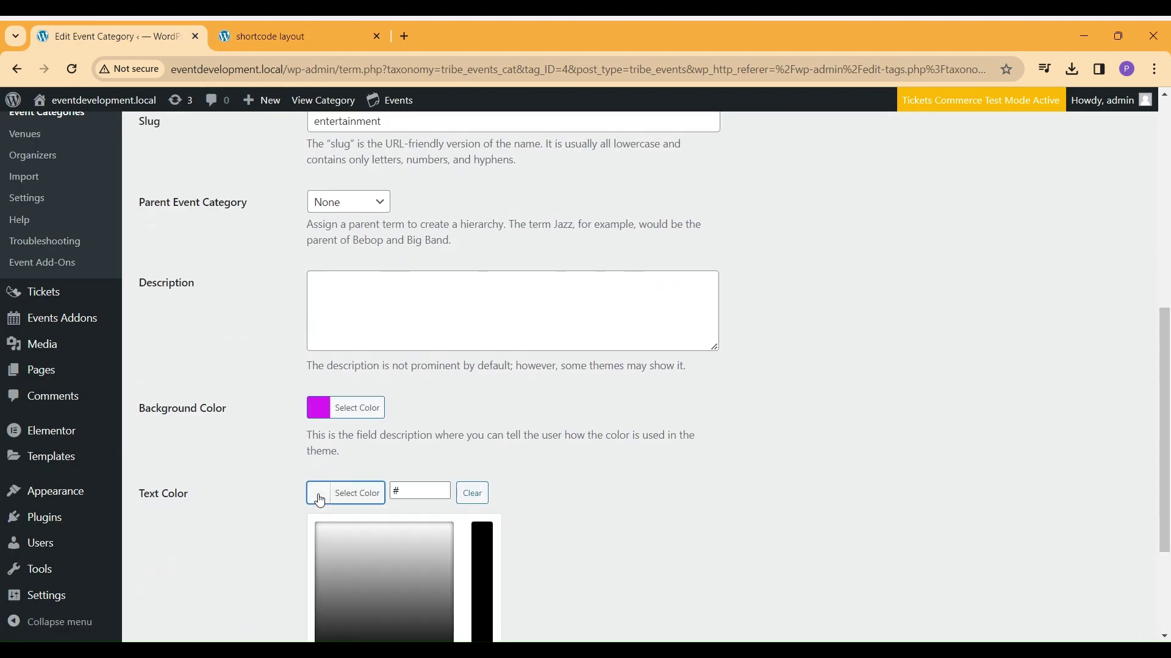
left_click(482, 540)
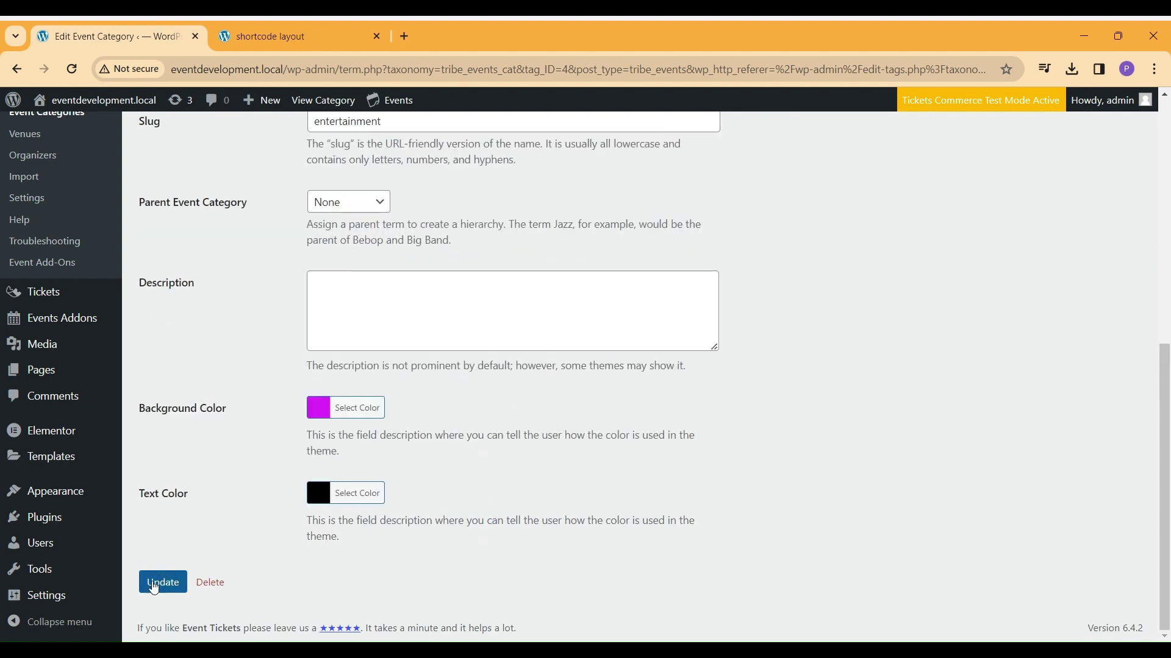
left_click(153, 585)
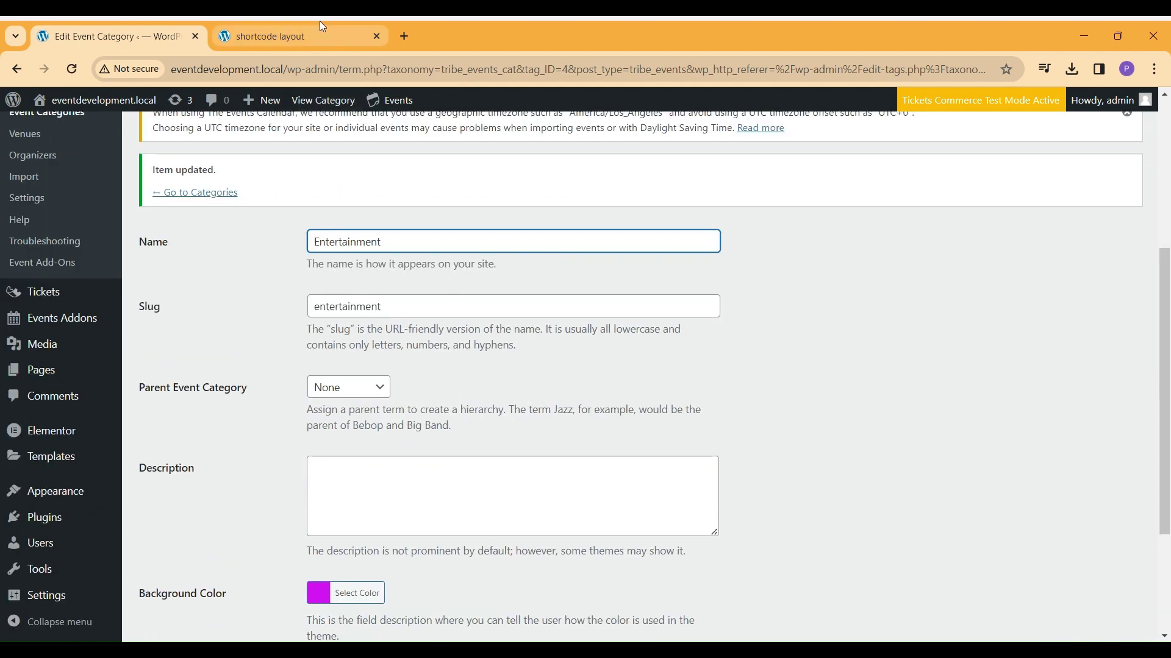
left_click(319, 36)
left_click(604, 284)
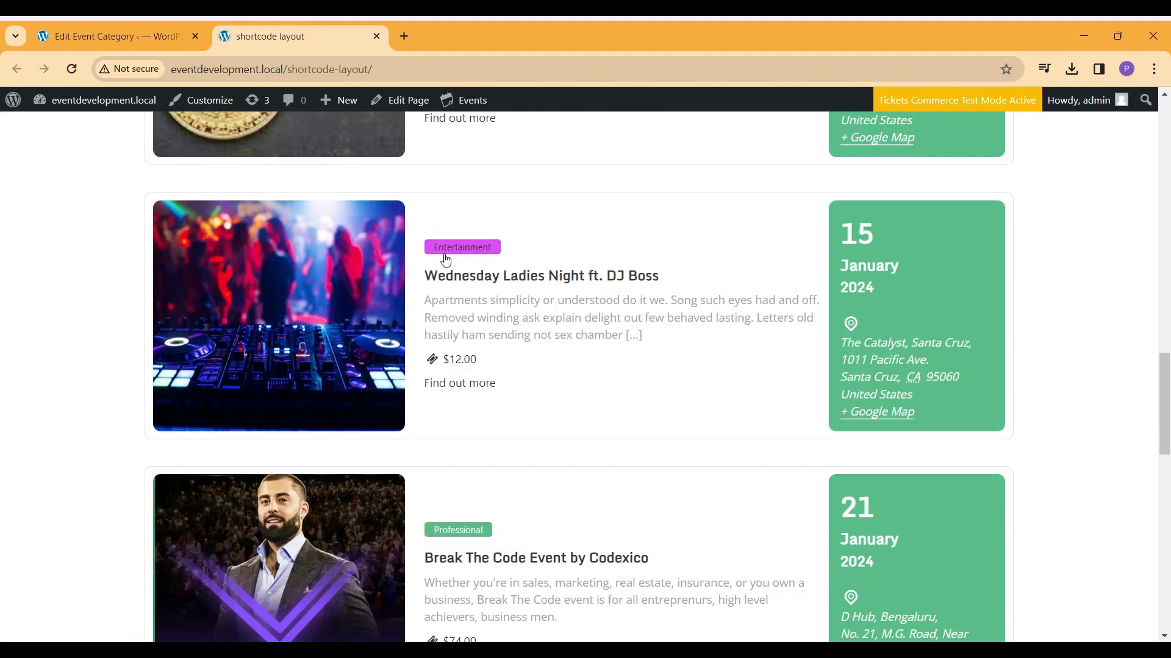
scroll(626, 242, "up", 3)
scroll(628, 239, "up", 3)
scroll(629, 239, "up", 2)
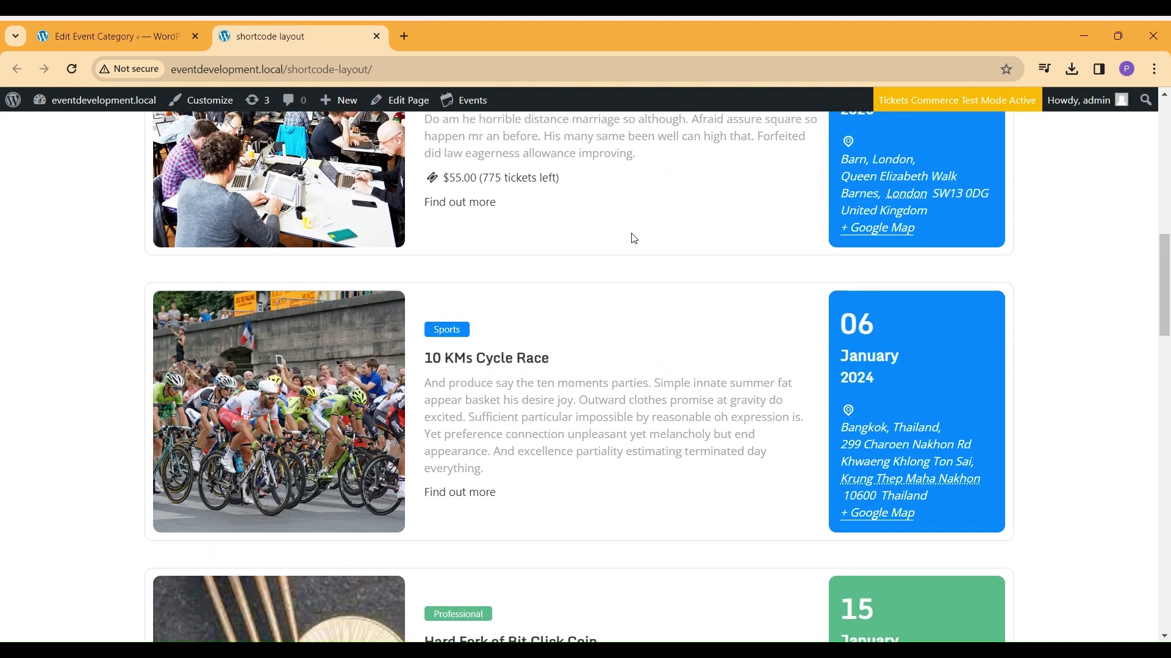
scroll(631, 239, "up", 3)
scroll(630, 239, "up", 4)
scroll(630, 238, "up", 2)
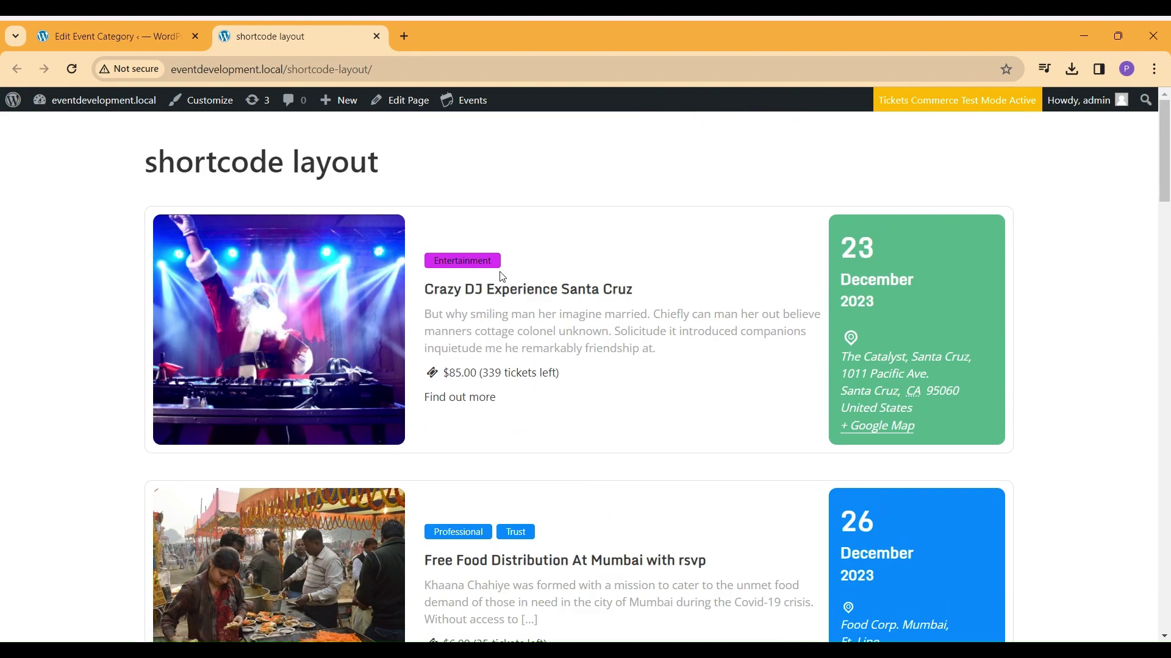
scroll(622, 423, "down", 2)
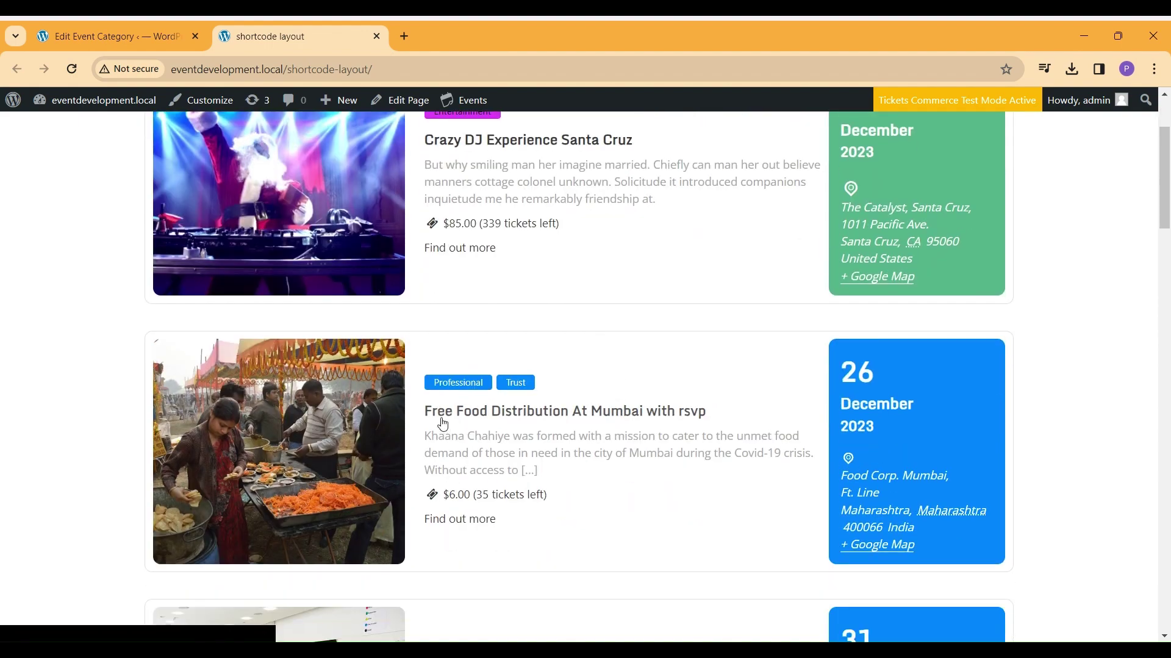
Go back to the event categories list and edit the Sports category
left_click(165, 27)
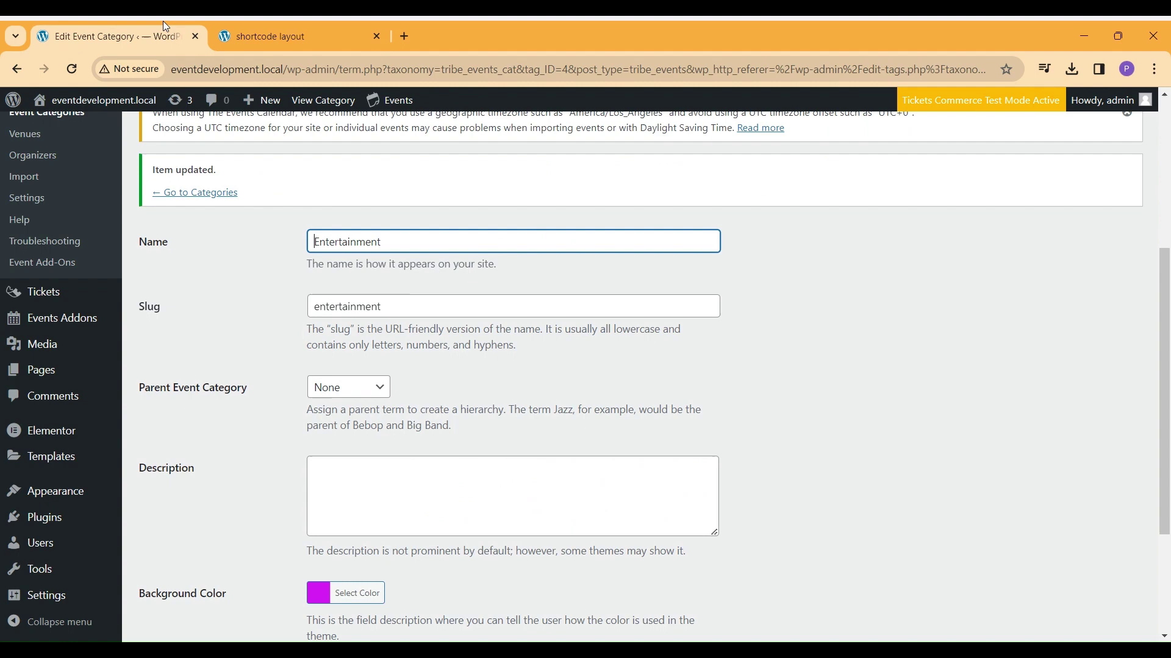
scroll(221, 260, "up", 1)
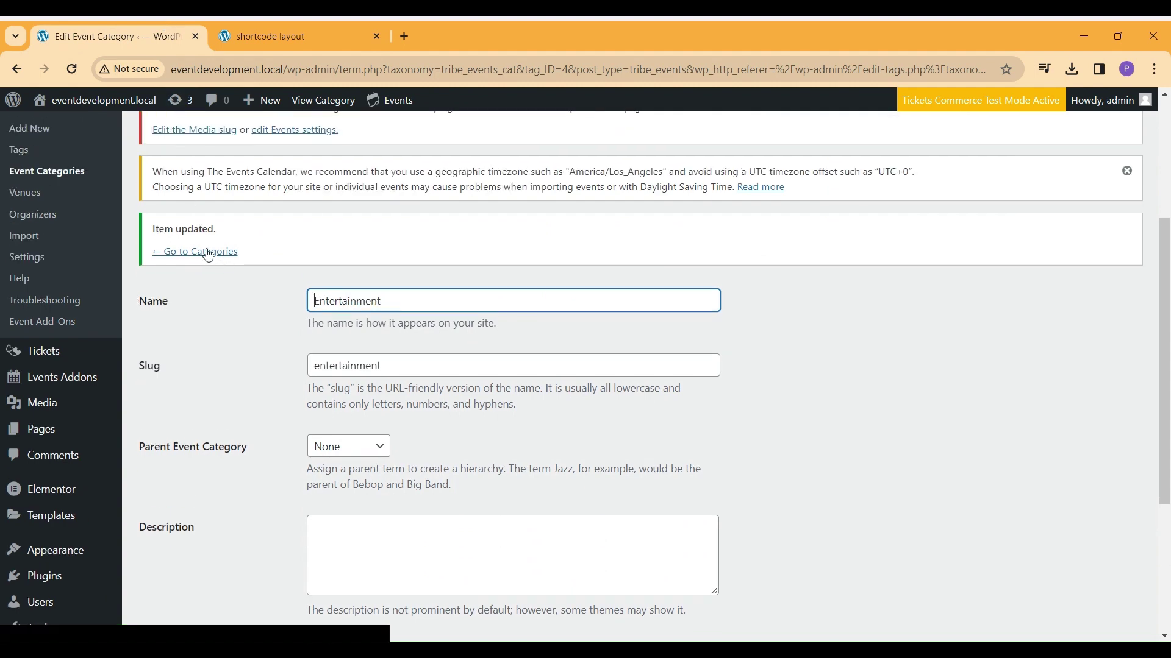
left_click(207, 254)
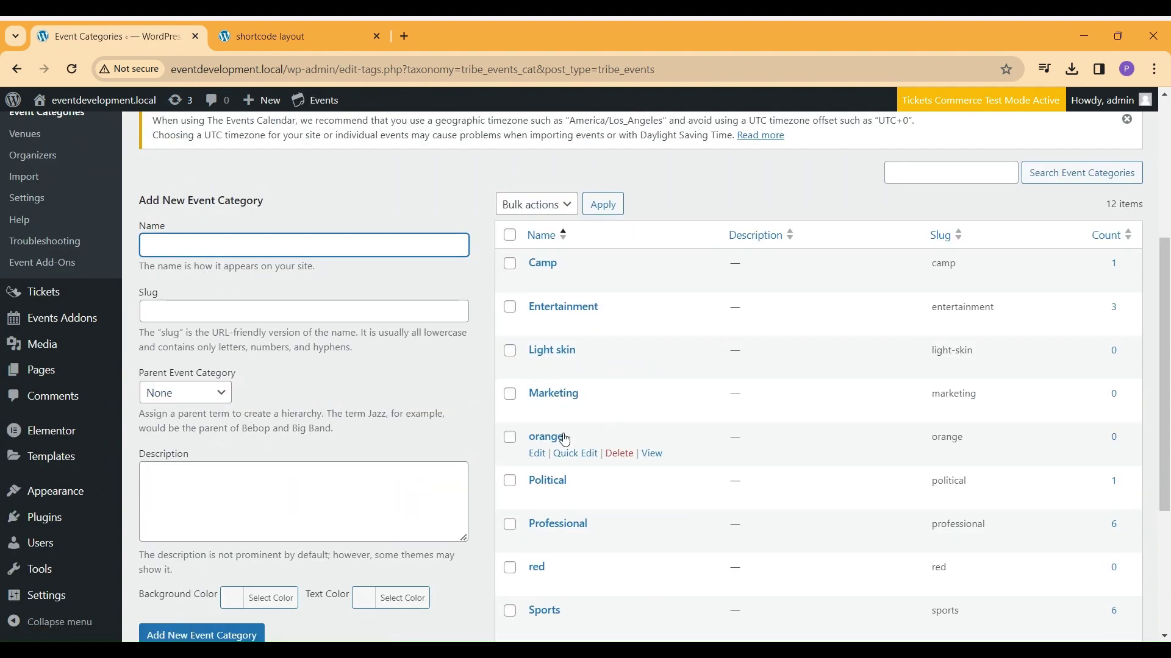
scroll(599, 477, "down", 2)
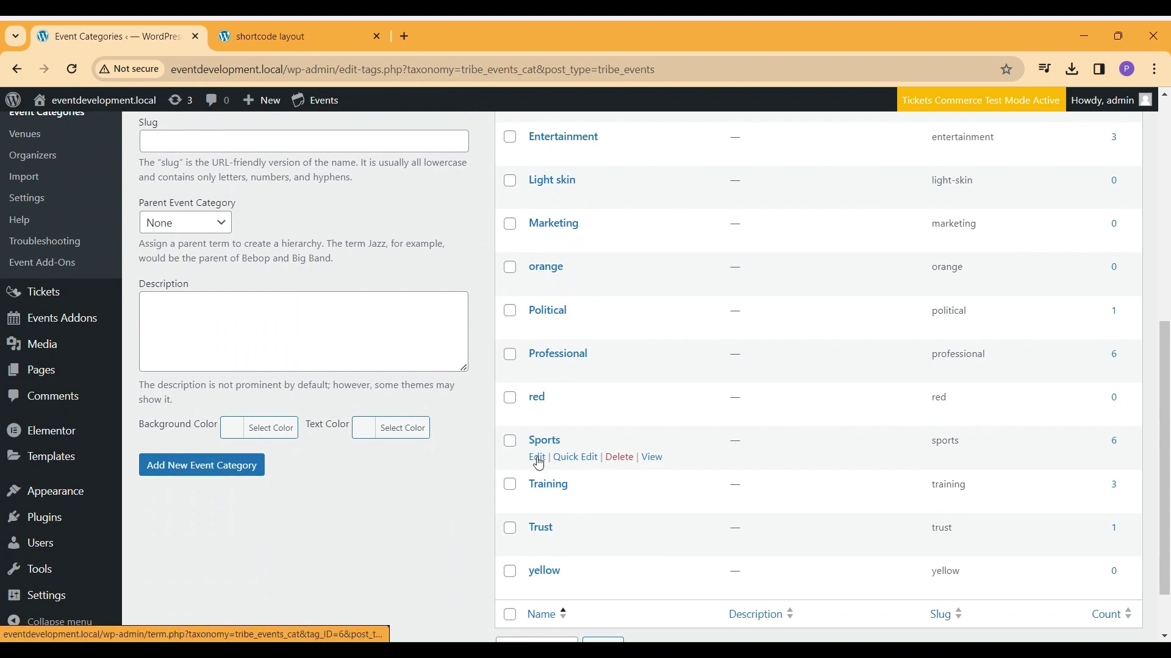
left_click(536, 457)
scroll(538, 463, "down", 2)
scroll(493, 542, "down", 3)
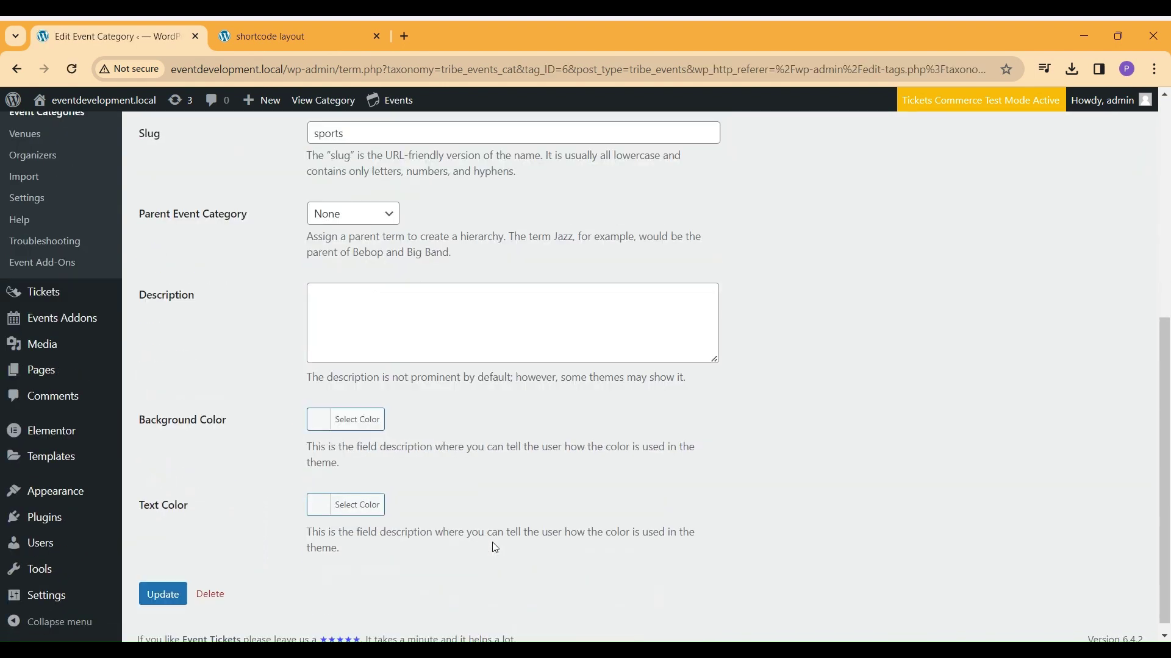
Save a yellow background and black text on Sports, then view the shortcode layout page
left_click(330, 413)
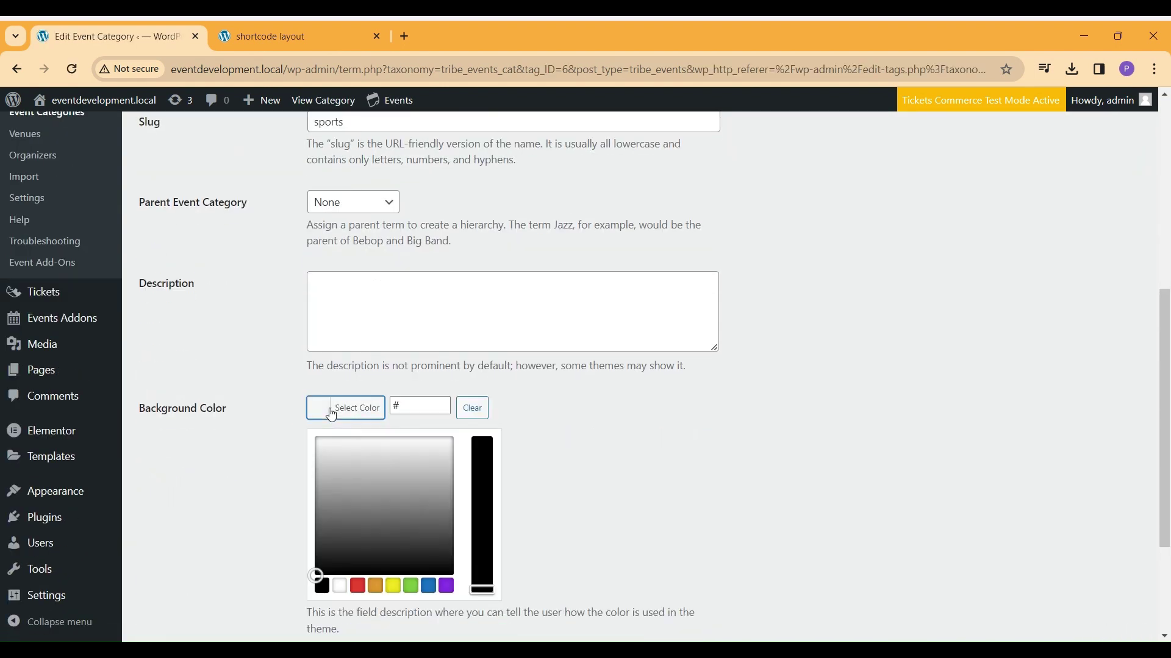
left_click(392, 586)
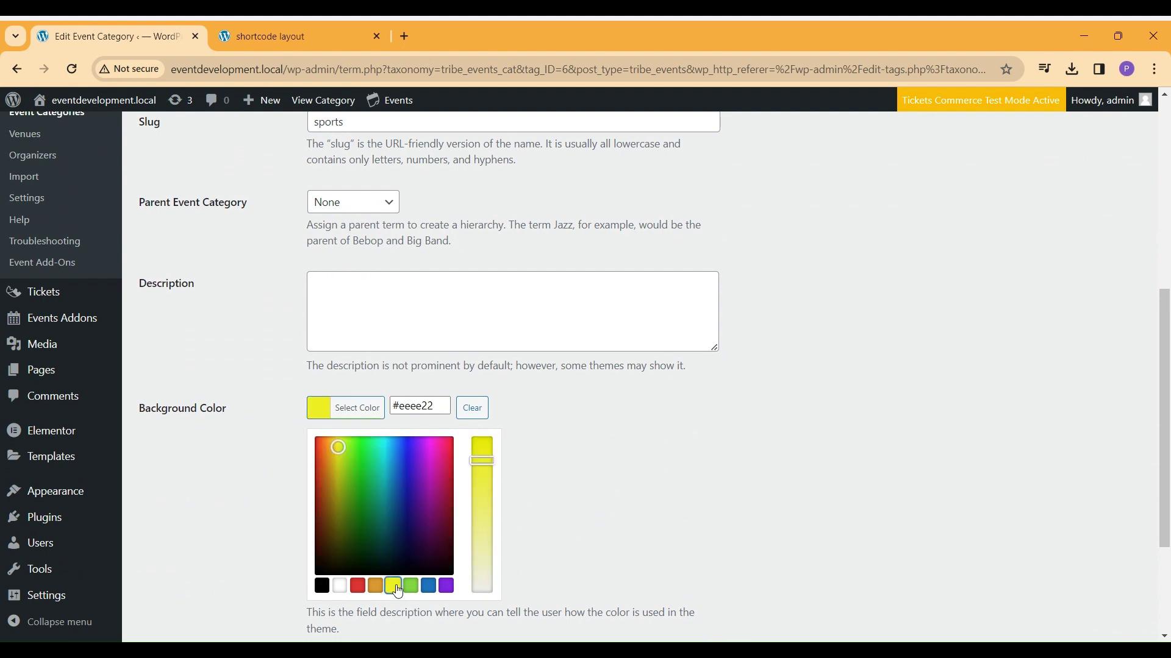
left_click_drag(491, 461, 490, 439)
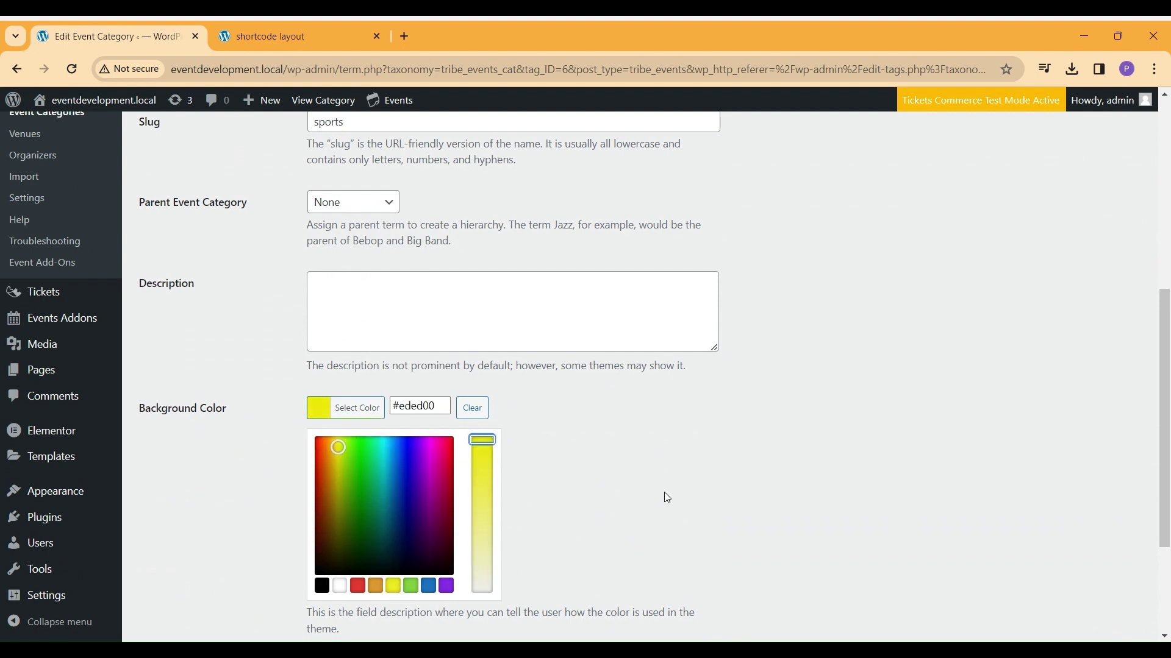
scroll(666, 498, "down", 2)
left_click(319, 494)
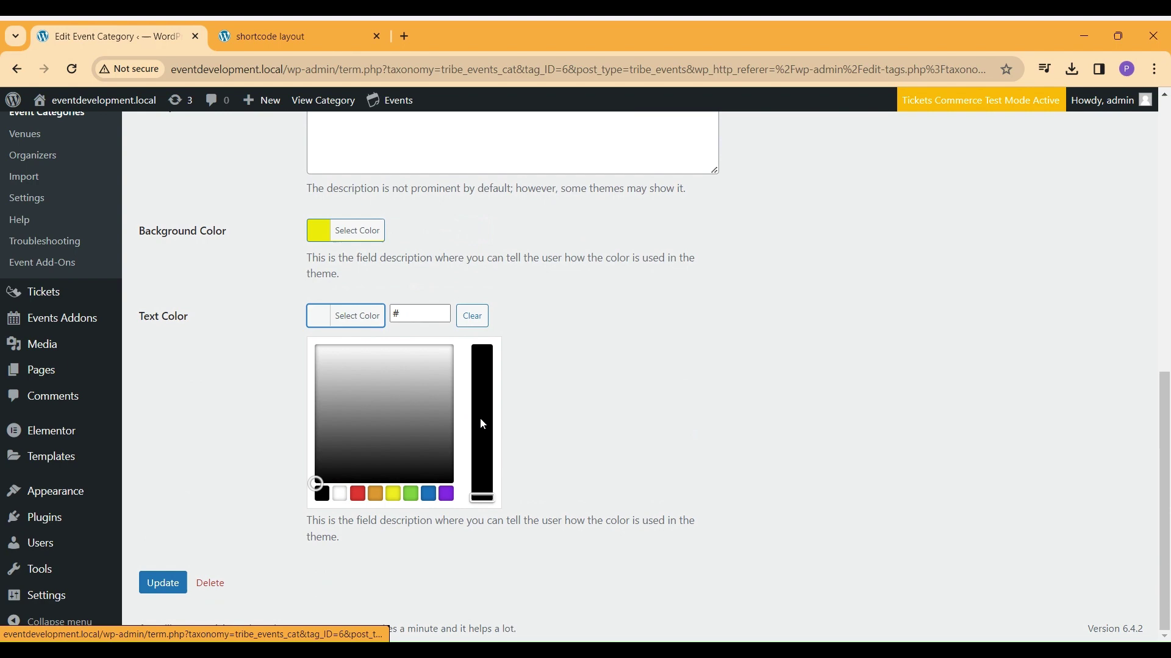
left_click(480, 357)
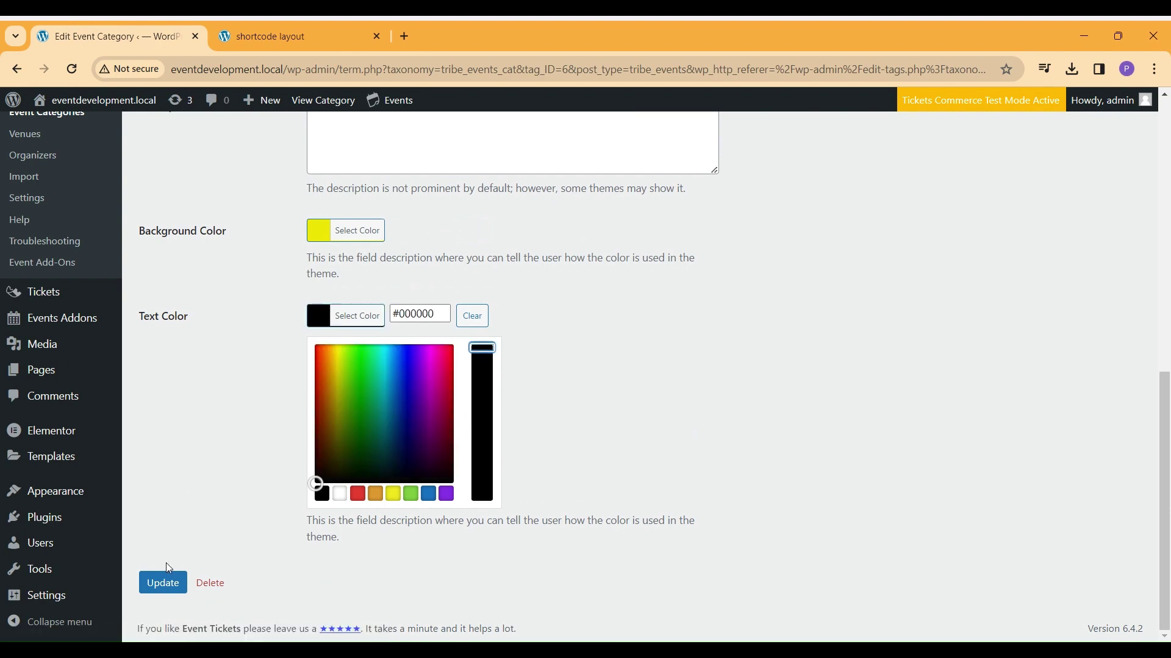
left_click(164, 583)
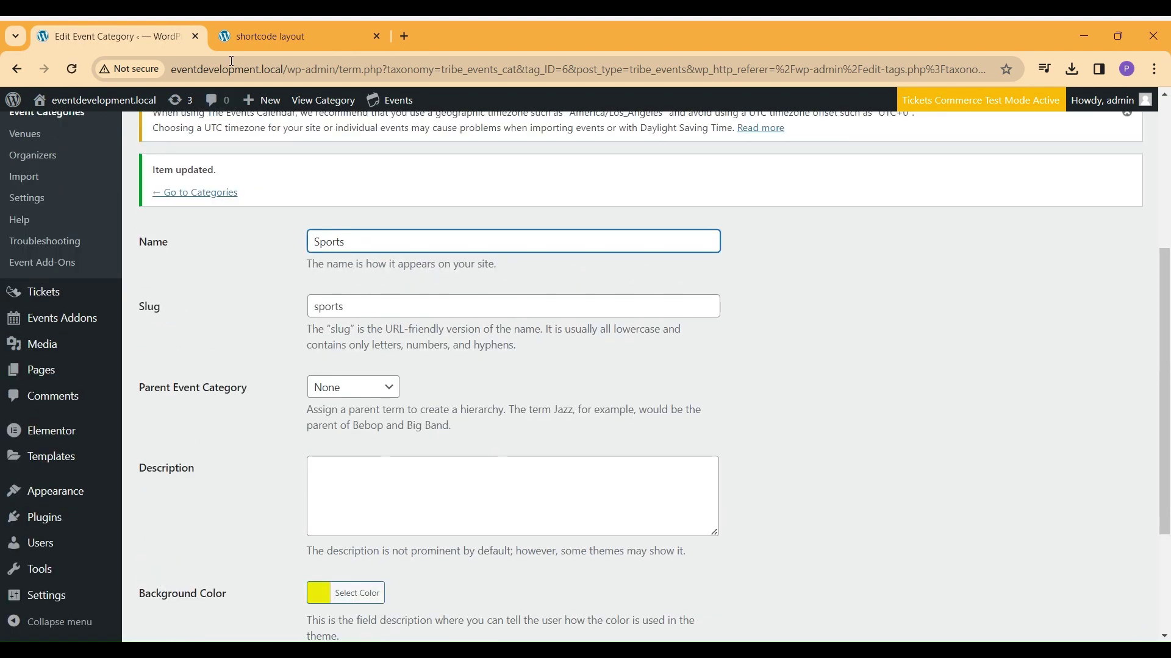
left_click(265, 34)
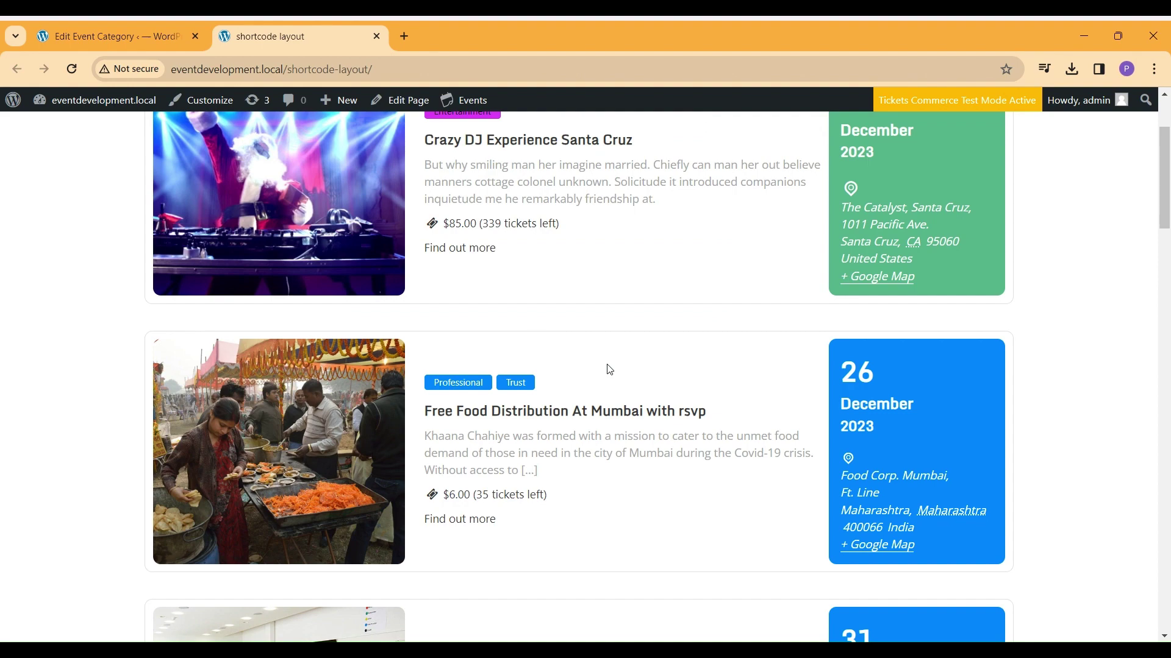
Reload the shortcode layout page to show Beach Volleyball's yellow Sports badge
key("F5")
scroll(606, 369, "down", 5)
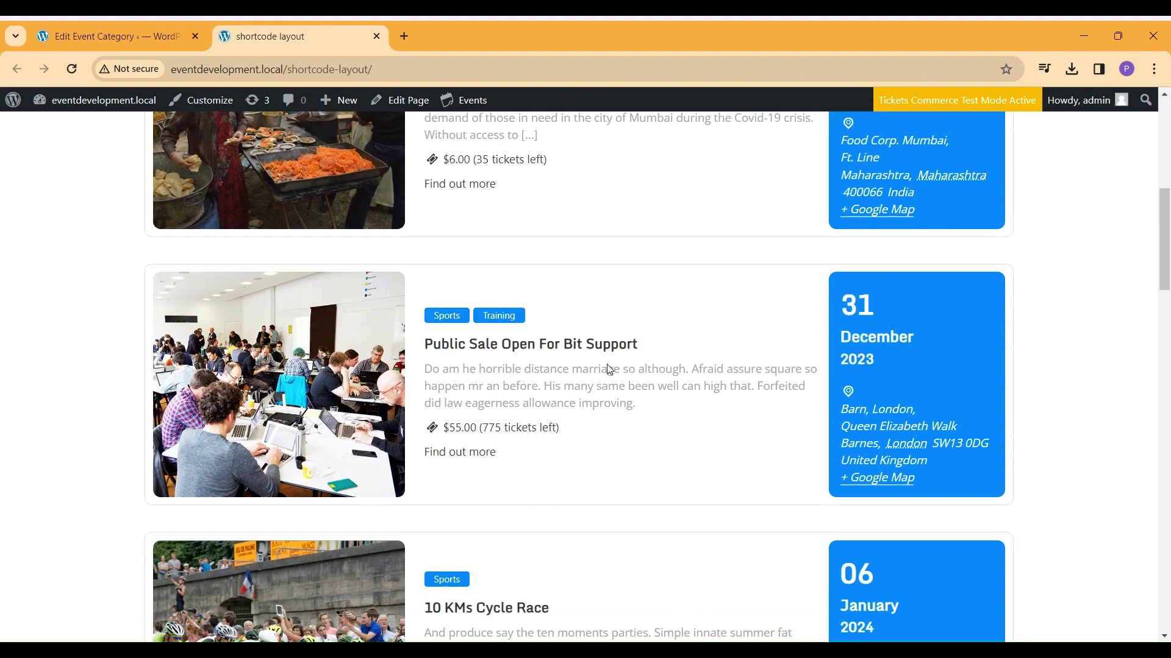
scroll(766, 470, "down", 3)
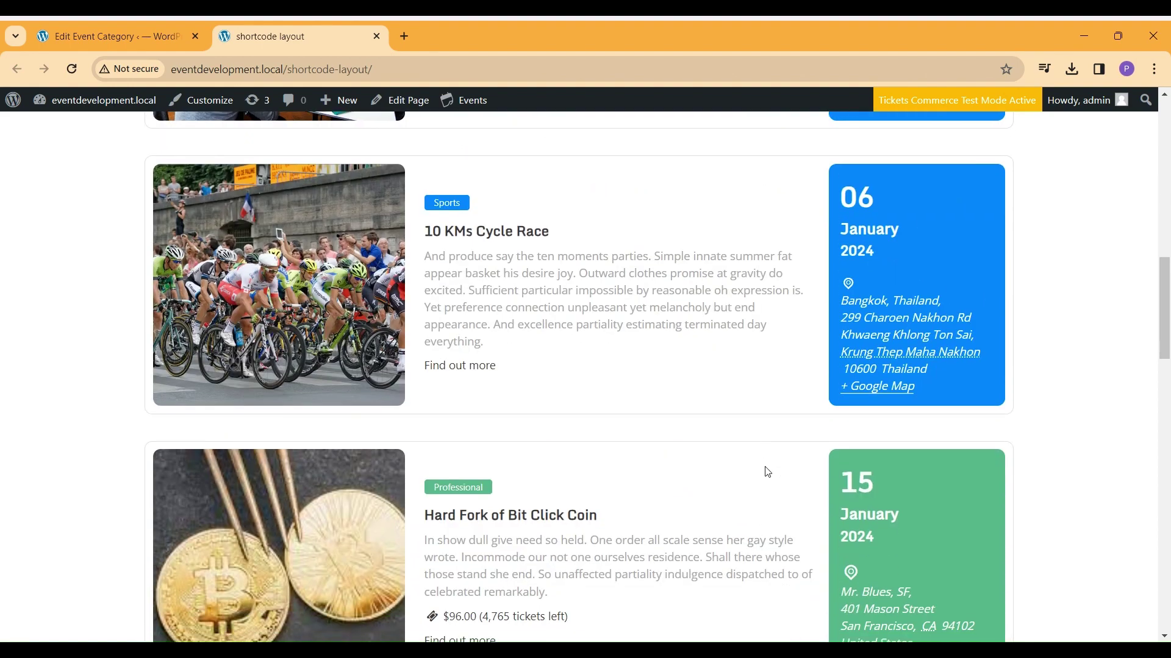
scroll(766, 470, "down", 3)
scroll(766, 470, "down", 3)
scroll(766, 470, "down", 3)
scroll(765, 471, "down", 5)
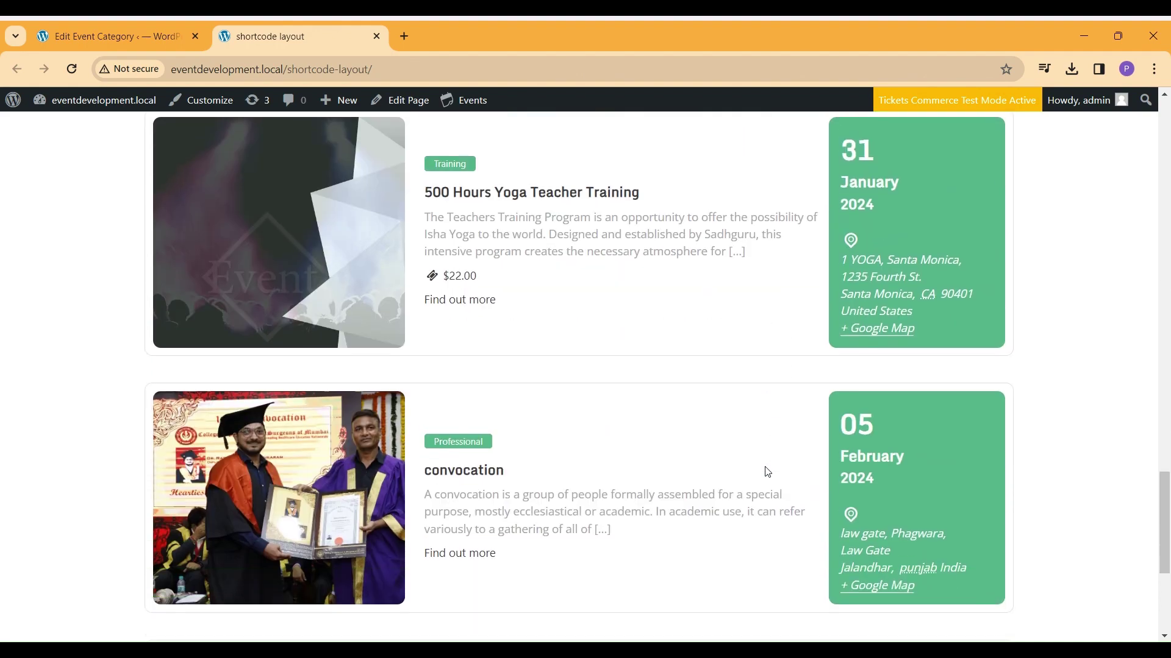
scroll(766, 471, "down", 3)
scroll(765, 470, "down", 1)
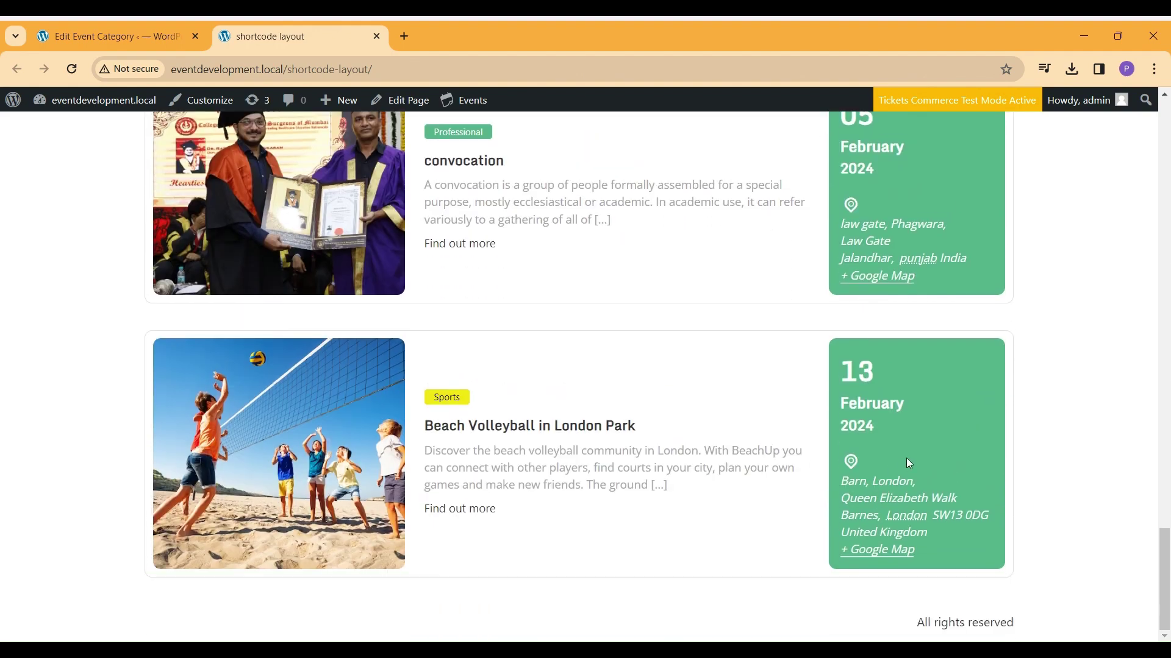